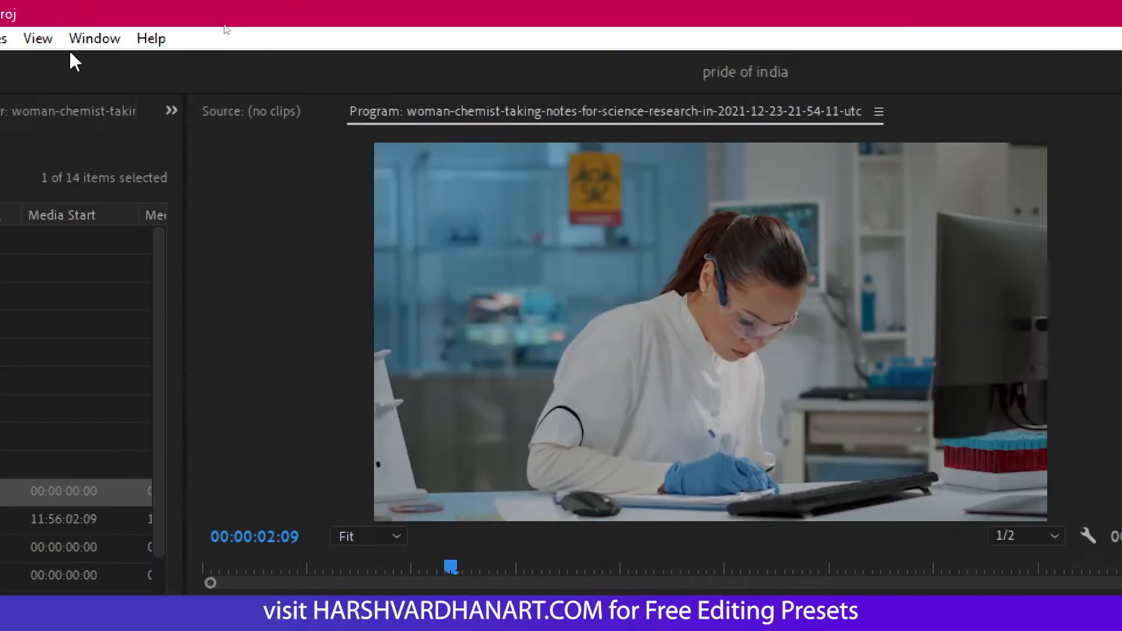
# - Bring up the Effect Controls for the selected clip and look through its Motion properties: Position, Scale and Rotation
pyautogui.click(91, 38)
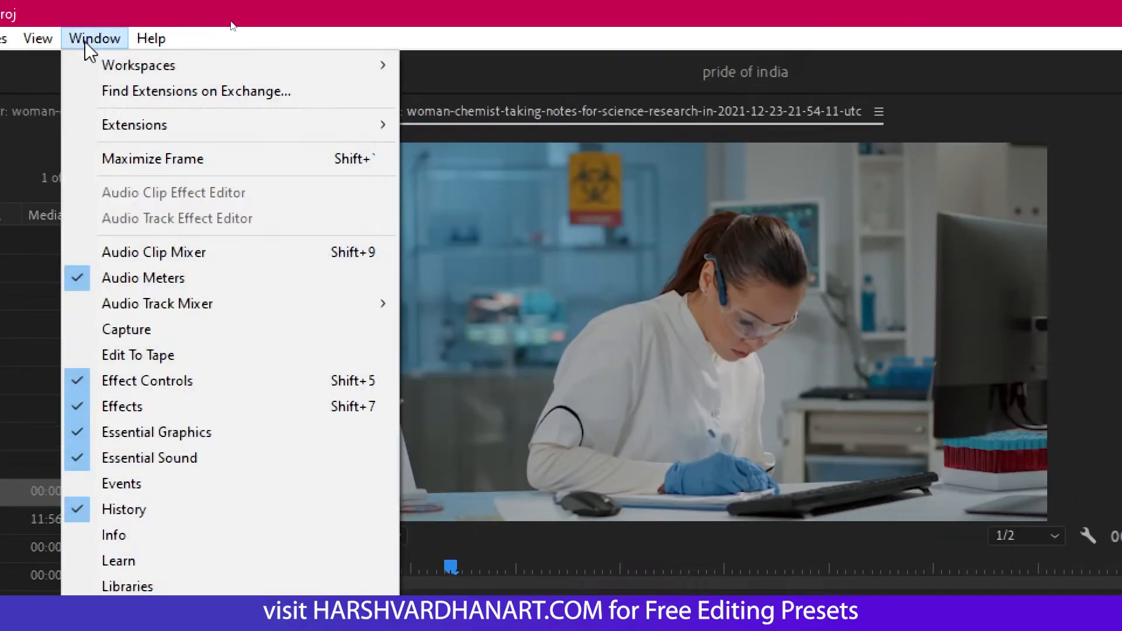
pyautogui.click(141, 384)
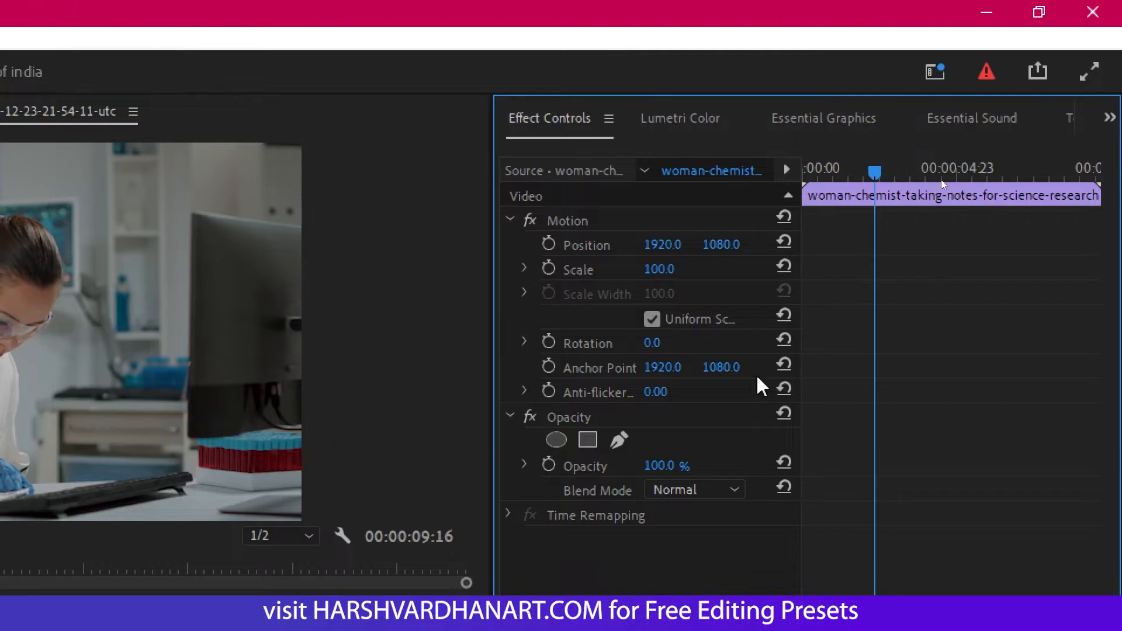
pyautogui.click(578, 223)
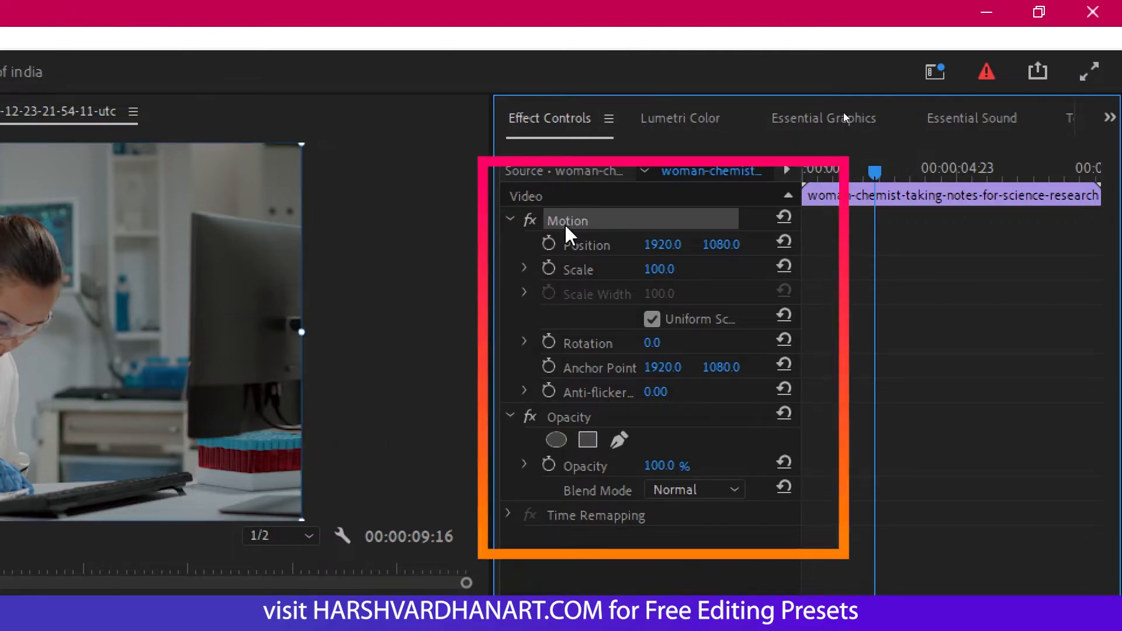
pyautogui.click(597, 249)
pyautogui.click(574, 269)
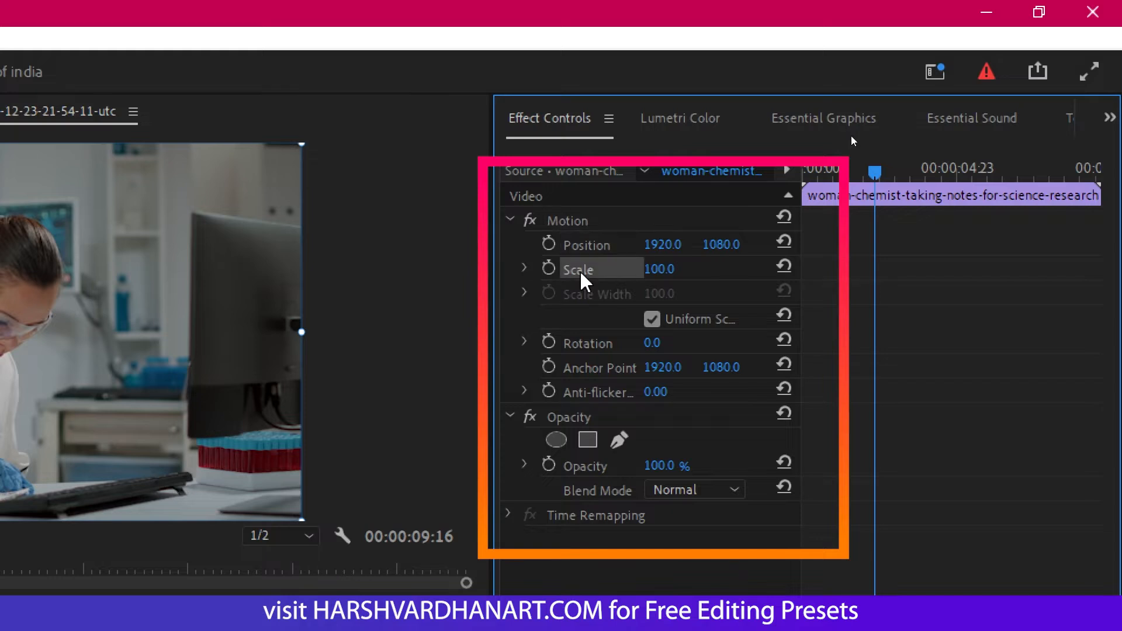
pyautogui.click(589, 343)
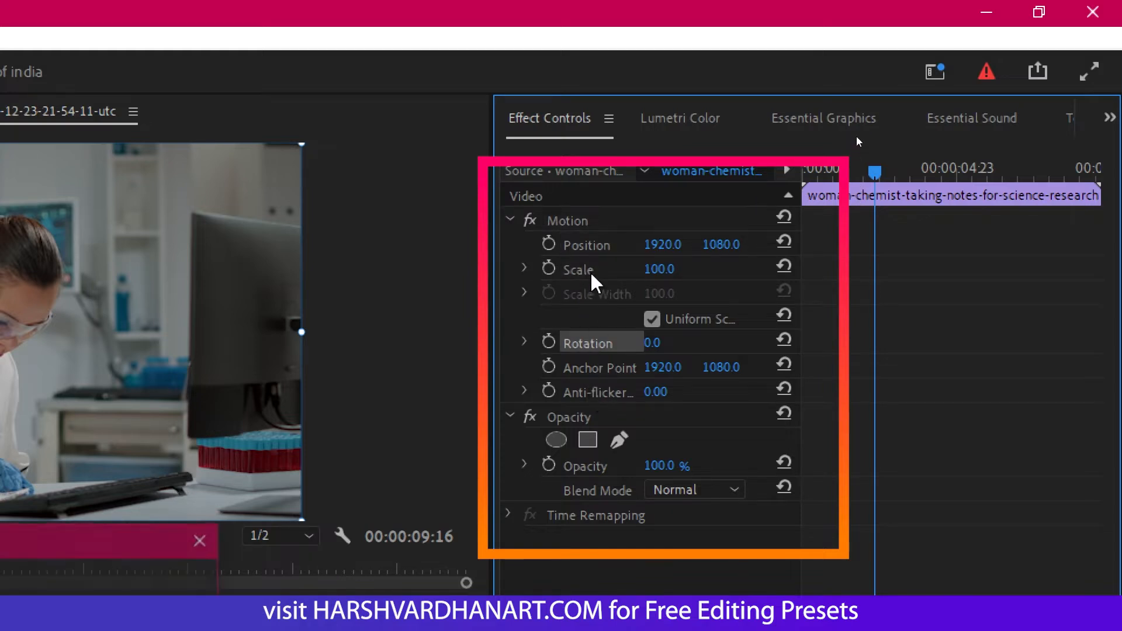
pyautogui.press('Up')
pyautogui.press('Up')
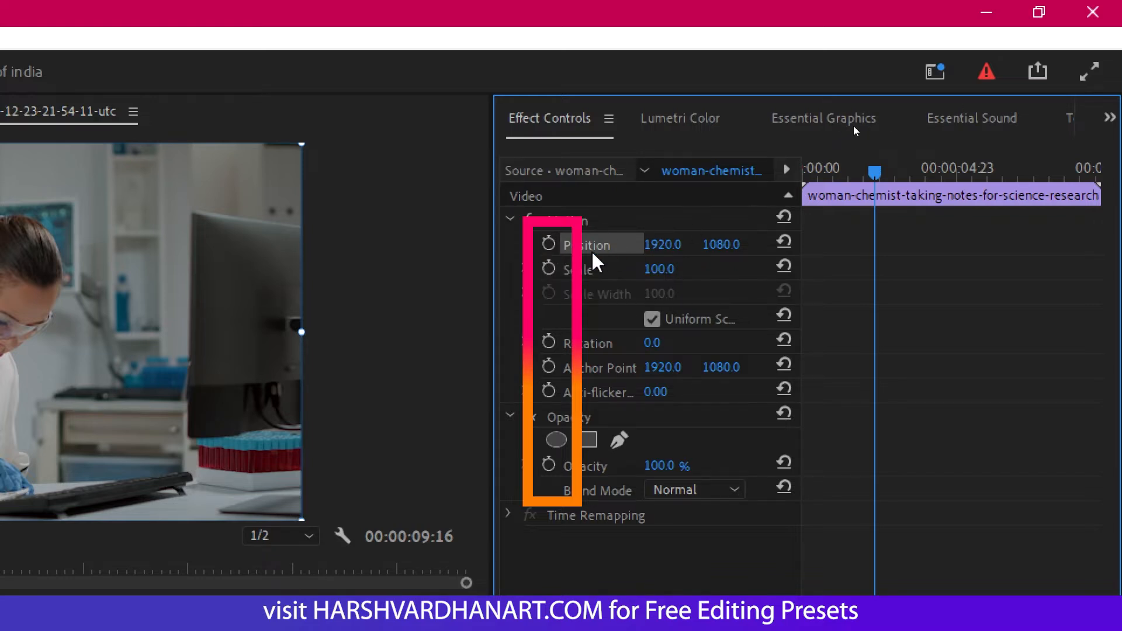
# - Enable keyframing for the clip's Position and Scale at 00:00:02:09
pyautogui.click(548, 243)
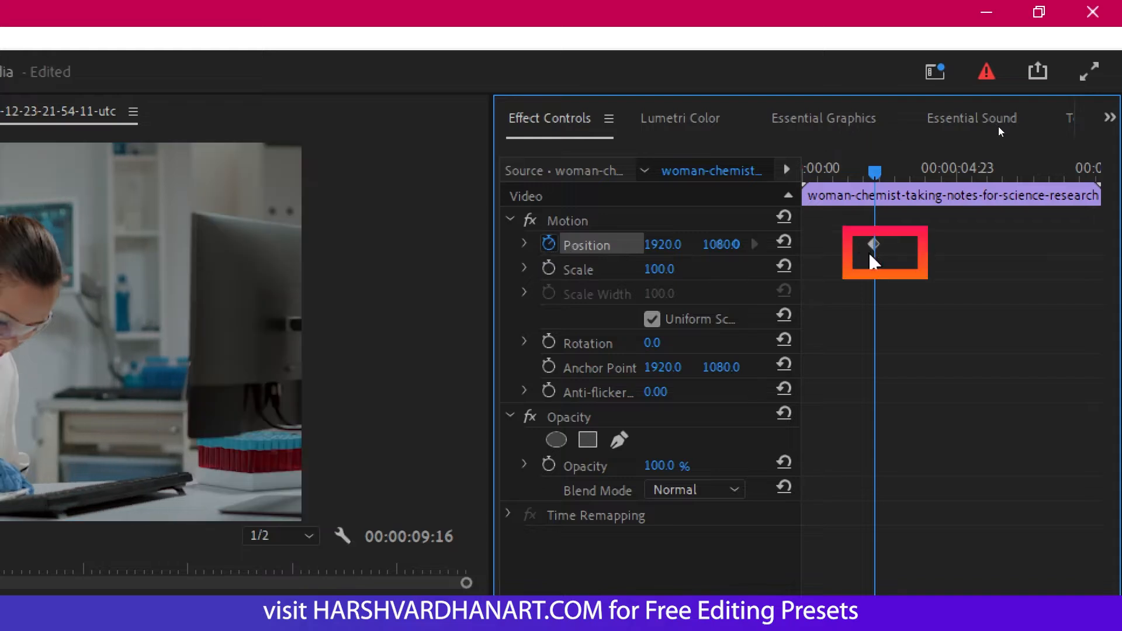
pyautogui.click(874, 244)
pyautogui.click(548, 268)
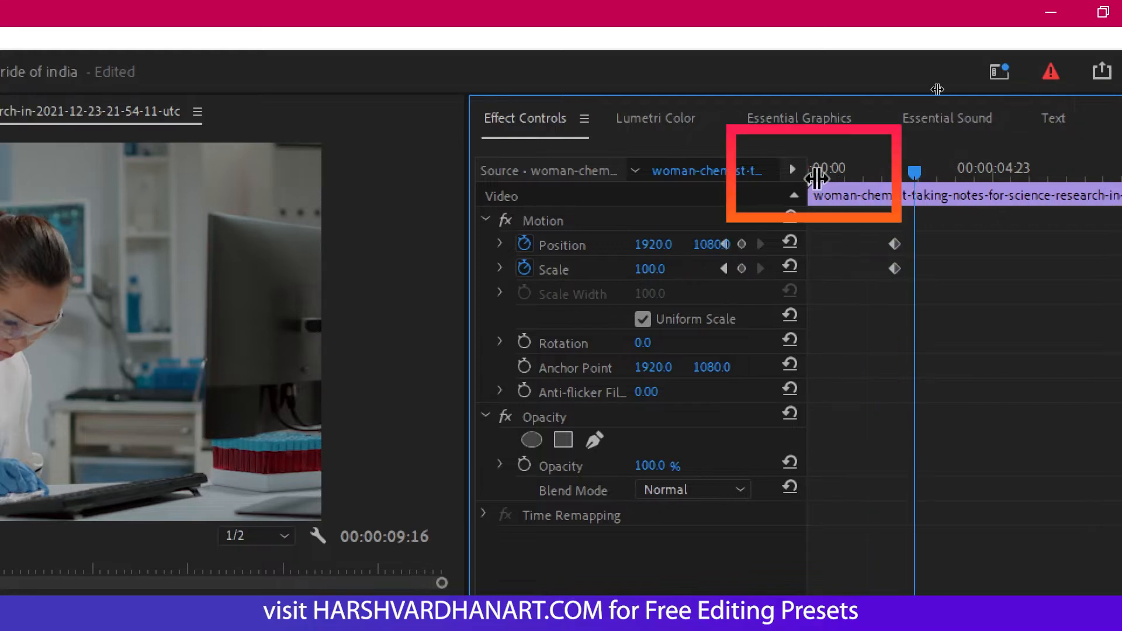
# - Widen the property column, add second Position and Scale keyframes slightly later in the clip, and check the spacing between the keyframe pairs
pyautogui.moveTo(796, 175); pyautogui.dragTo(845, 178)
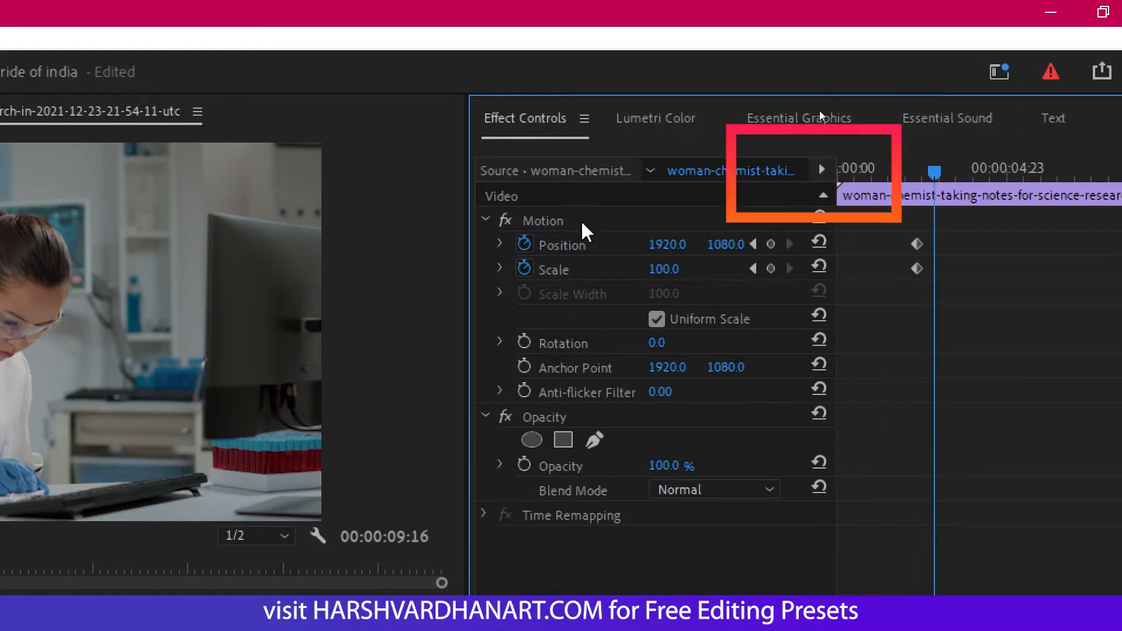
pyautogui.click(771, 244)
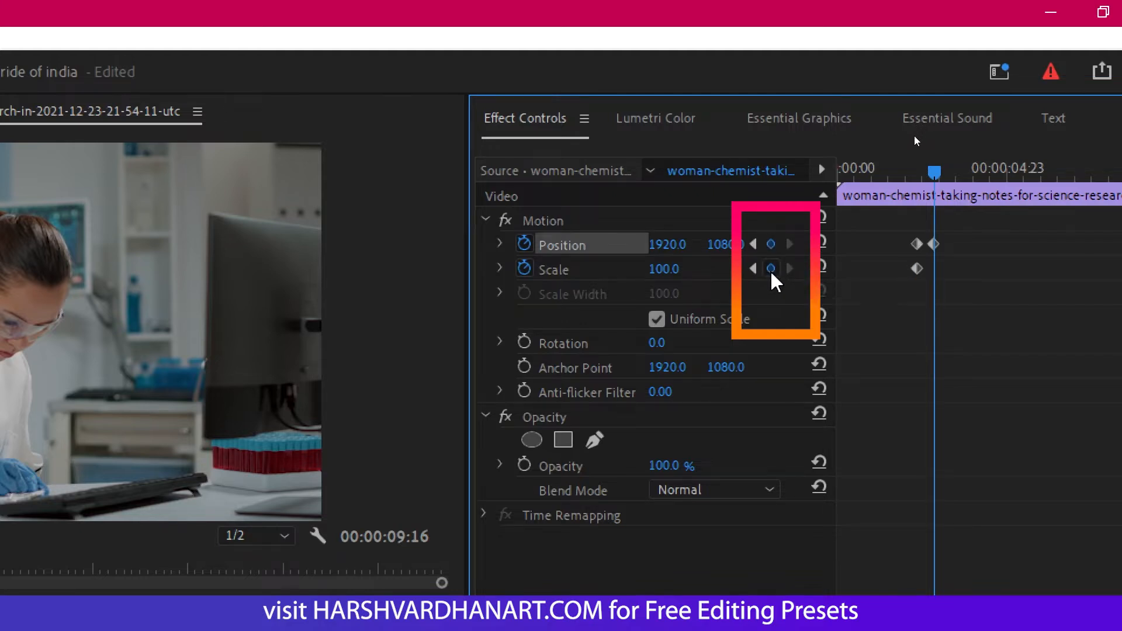
pyautogui.click(772, 269)
pyautogui.moveTo(933, 172); pyautogui.dragTo(921, 173)
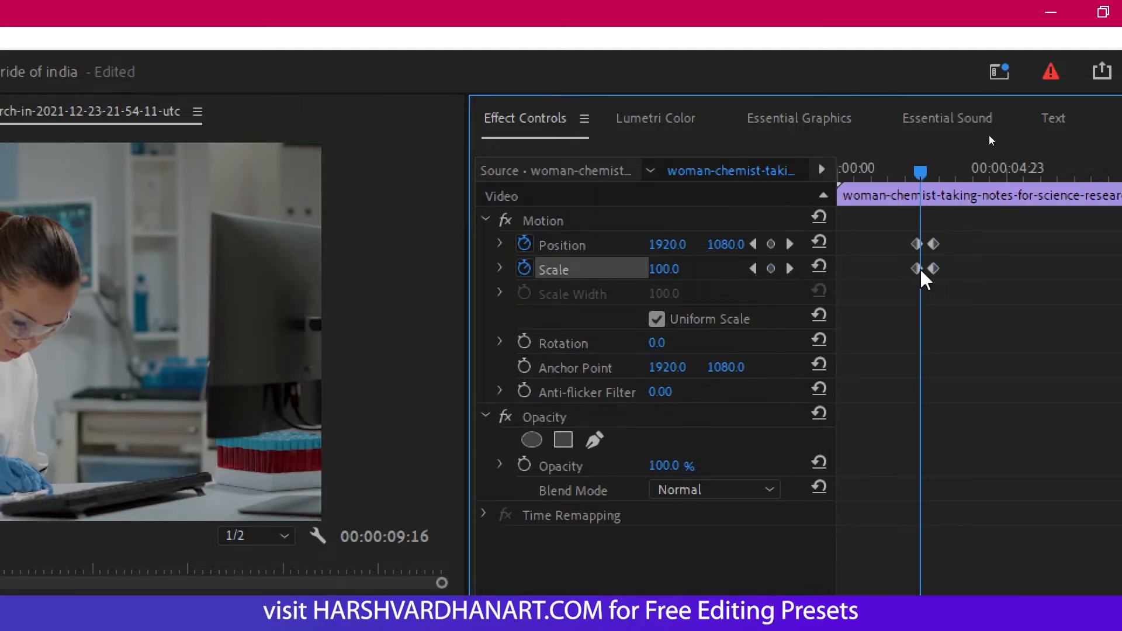
pyautogui.click(917, 245)
pyautogui.moveTo(922, 169); pyautogui.dragTo(935, 171)
pyautogui.moveTo(971, 234); pyautogui.dragTo(934, 290)
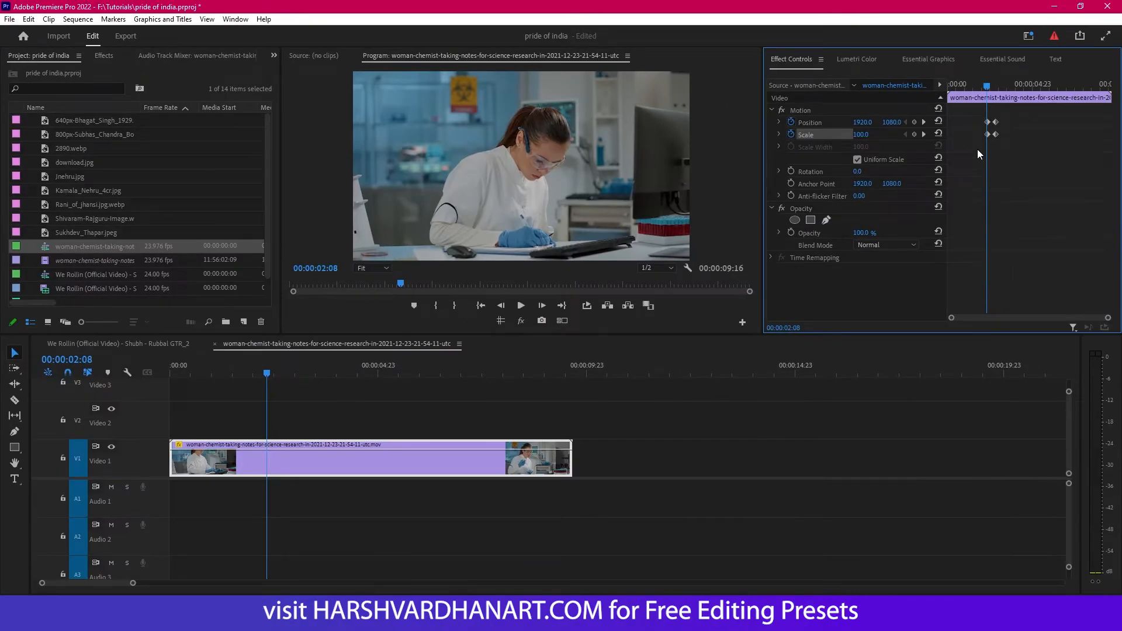
# - Turn off animation for Position and Scale, deleting all their existing keyframes
pyautogui.click(791, 122)
pyautogui.press('Return')
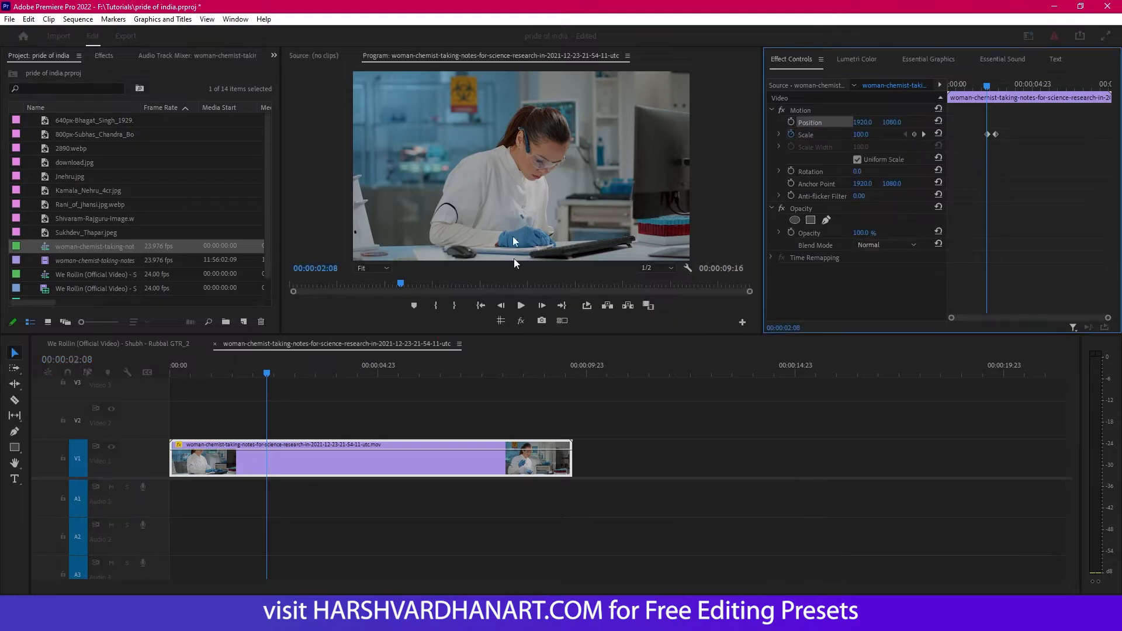
pyautogui.click(791, 135)
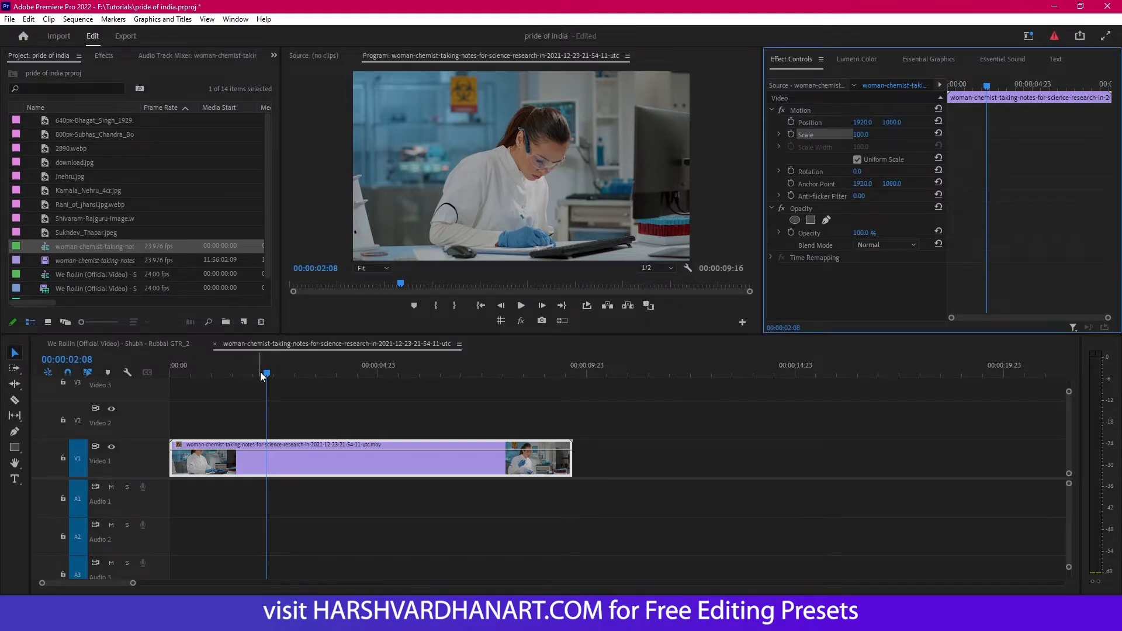
# - Move the playhead to 00:00:06:21 and enable keyframing for Position and Scale there
pyautogui.moveTo(267, 374); pyautogui.dragTo(456, 375)
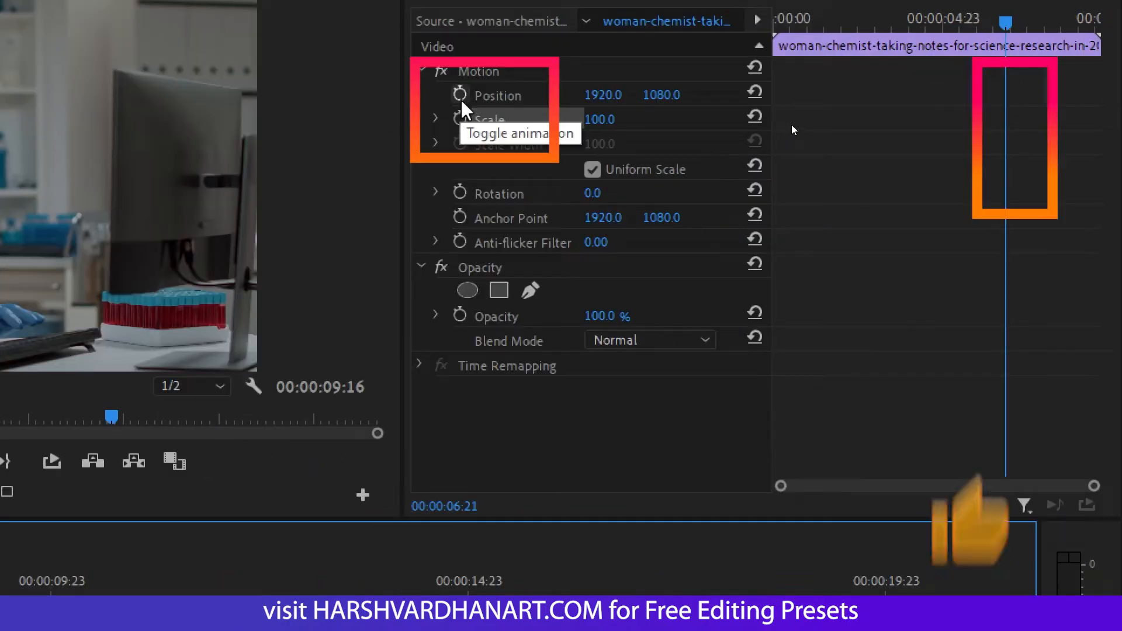
pyautogui.click(461, 95)
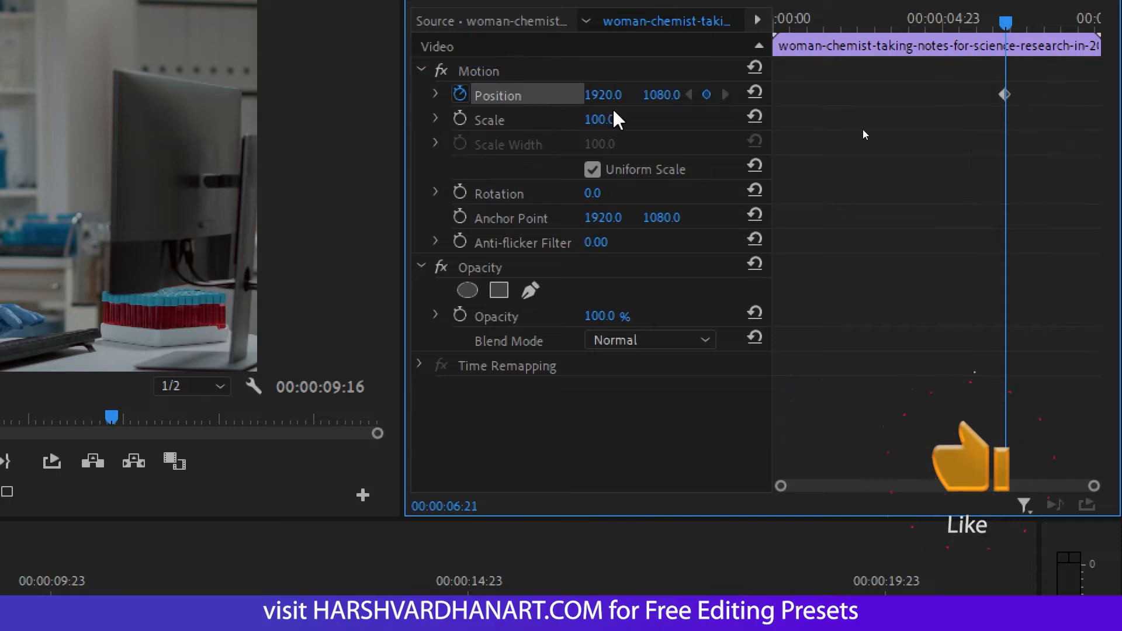
pyautogui.click(460, 119)
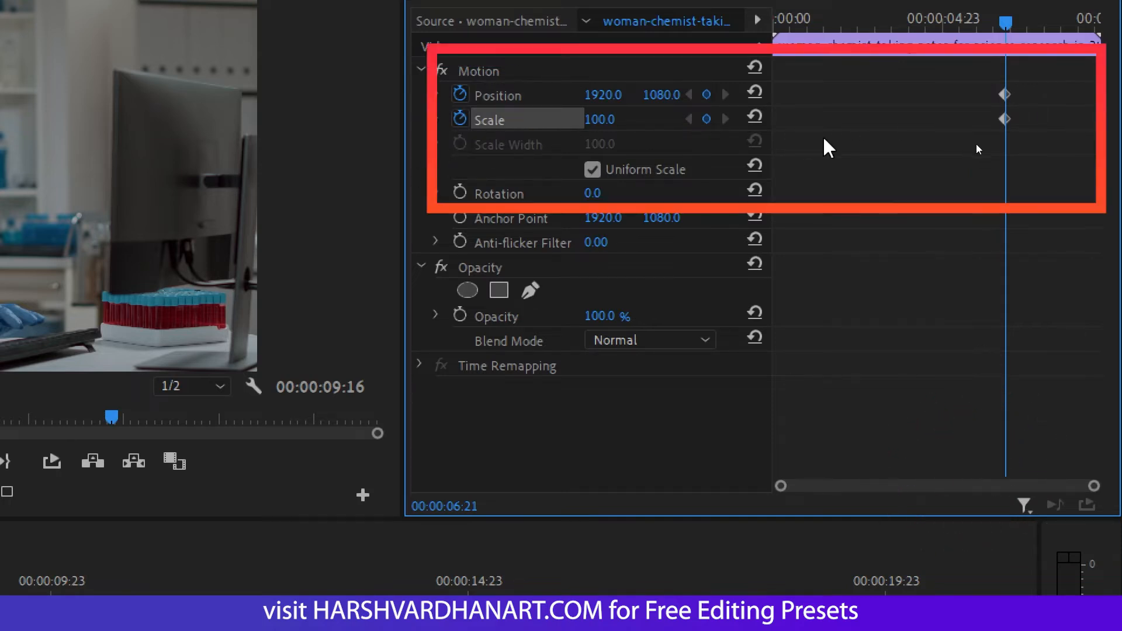
# - Select the Position and Scale keyframes together and shift them back to 00:00:05:20
pyautogui.moveTo(1049, 81); pyautogui.dragTo(993, 146)
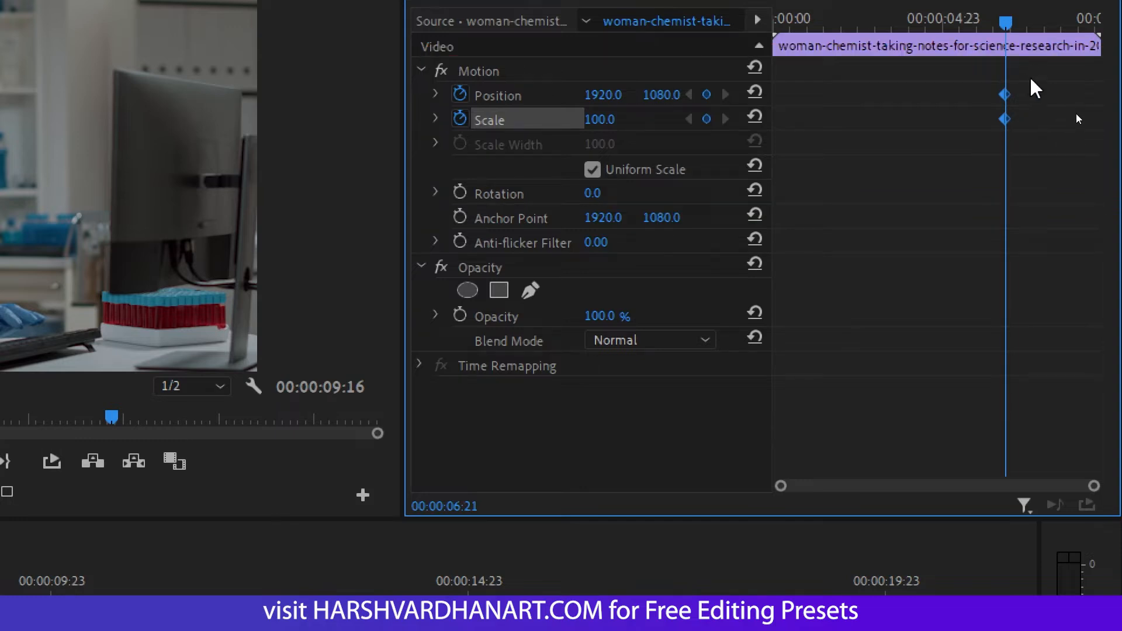
pyautogui.moveTo(1030, 79); pyautogui.dragTo(977, 155)
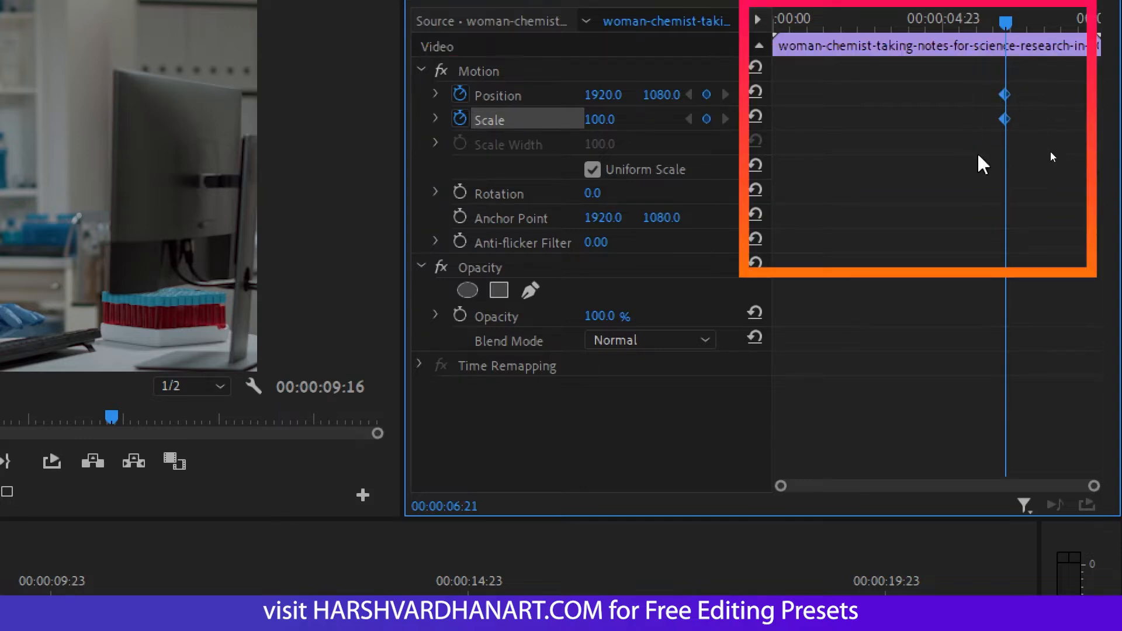
pyautogui.moveTo(1036, 76); pyautogui.dragTo(977, 150)
pyautogui.moveTo(1035, 80); pyautogui.dragTo(981, 170)
pyautogui.moveTo(1005, 121); pyautogui.dragTo(970, 124)
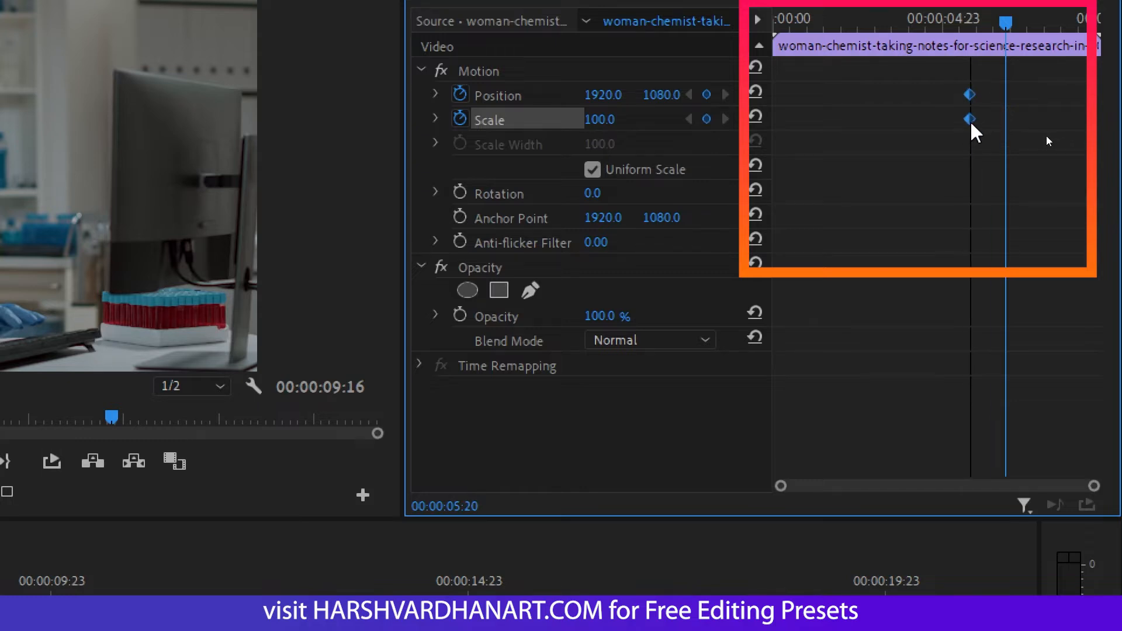
# - At 00:00:06:21, set Scale to 175 and reposition the frame on the woman's hands at about 2413.3, 306.3
pyautogui.click(1039, 93)
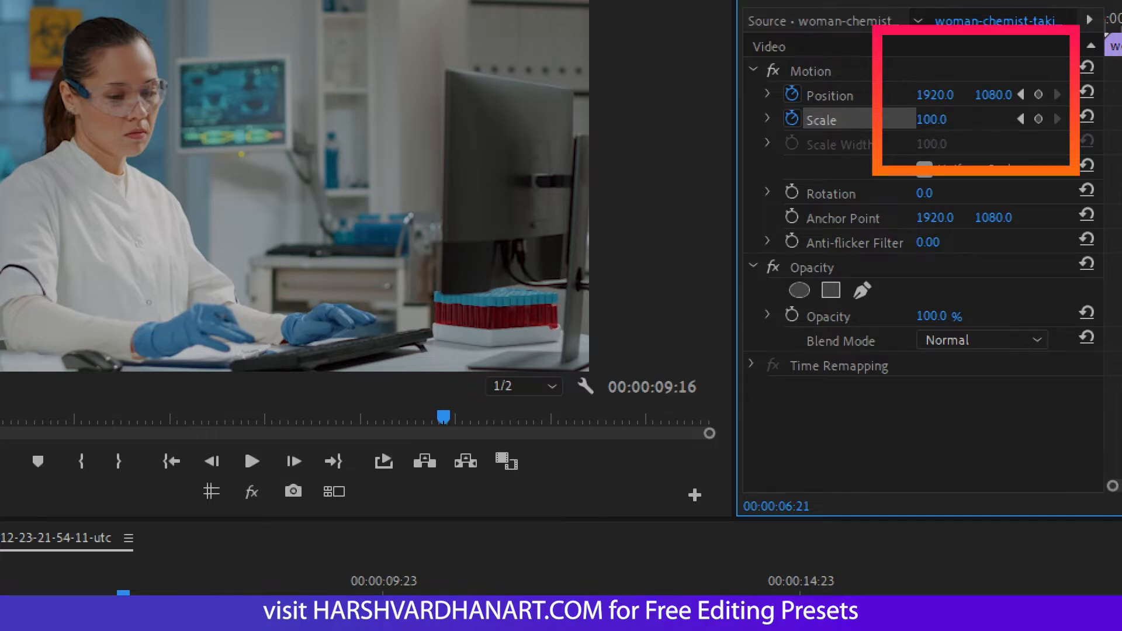
pyautogui.moveTo(932, 119); pyautogui.dragTo(975, 119)
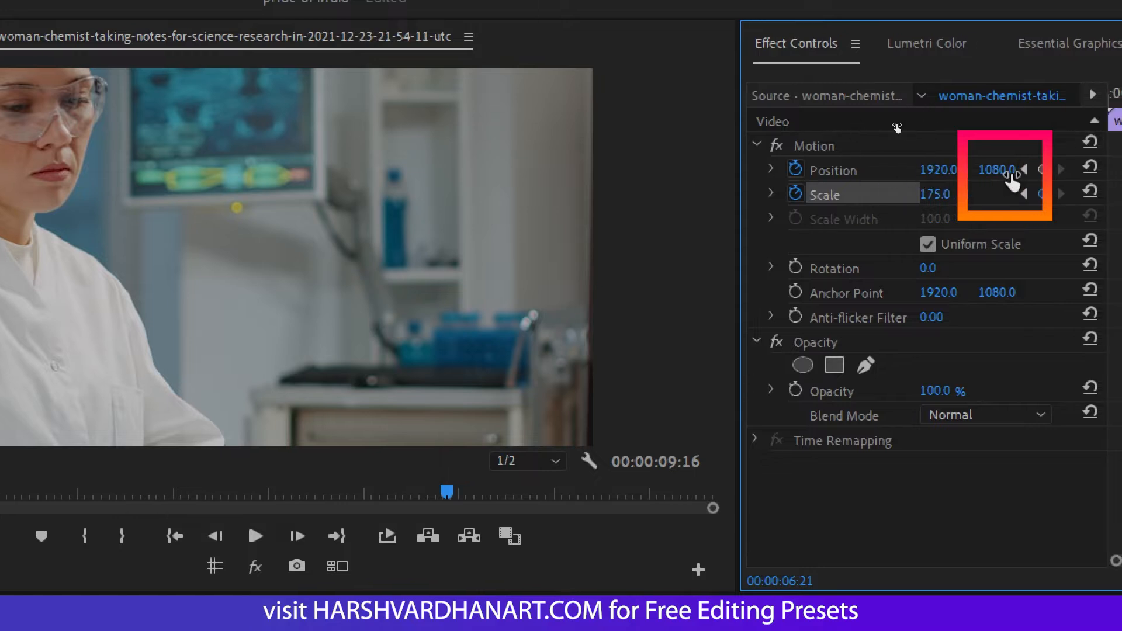
pyautogui.moveTo(1010, 178); pyautogui.dragTo(550, 178)
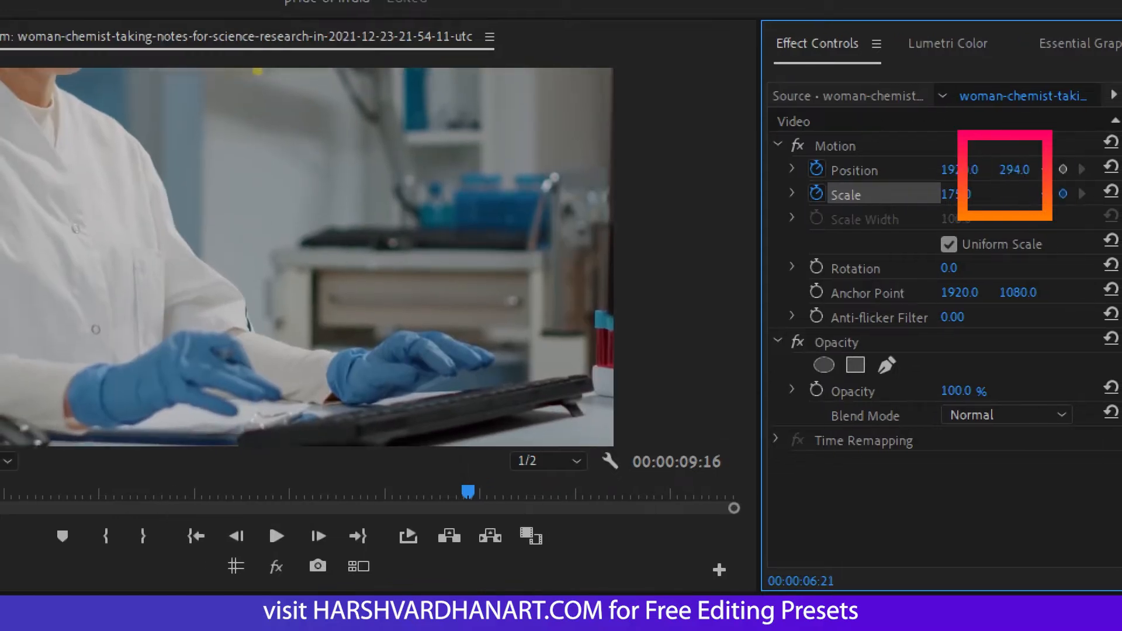
pyautogui.click(844, 148)
pyautogui.moveTo(312, 338)
pyautogui.mouseDown()
pyautogui.moveTo(396, 345)
pyautogui.moveTo(405, 325)
pyautogui.mouseUp()
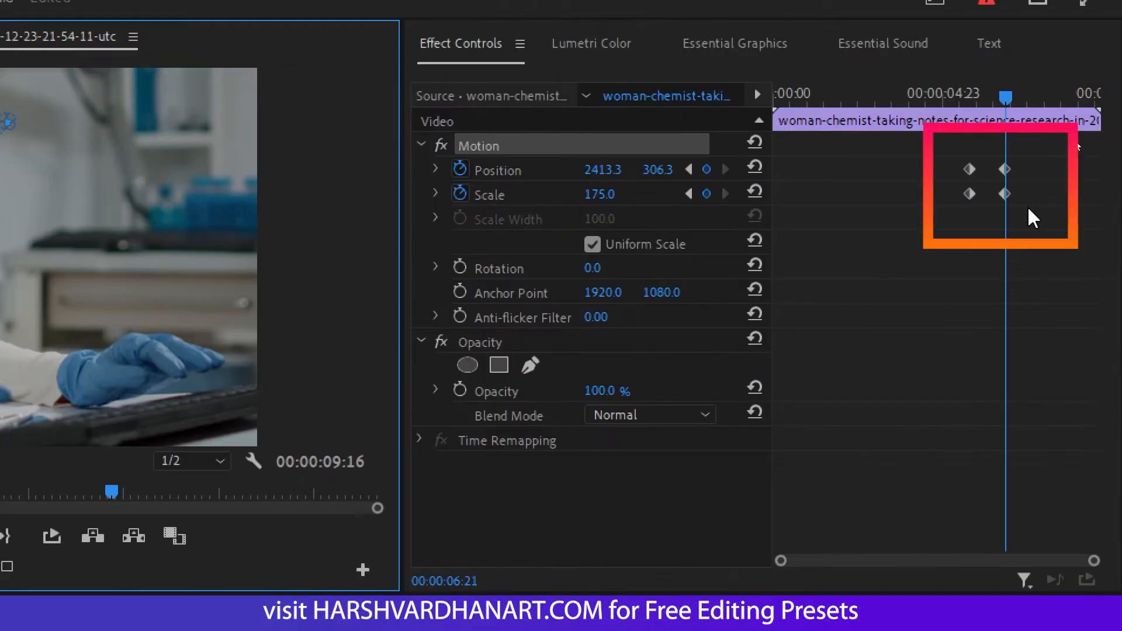
# - Play back the zoom-in from just before its first pair of keyframes to review the animation
pyautogui.moveTo(1027, 150); pyautogui.dragTo(997, 216)
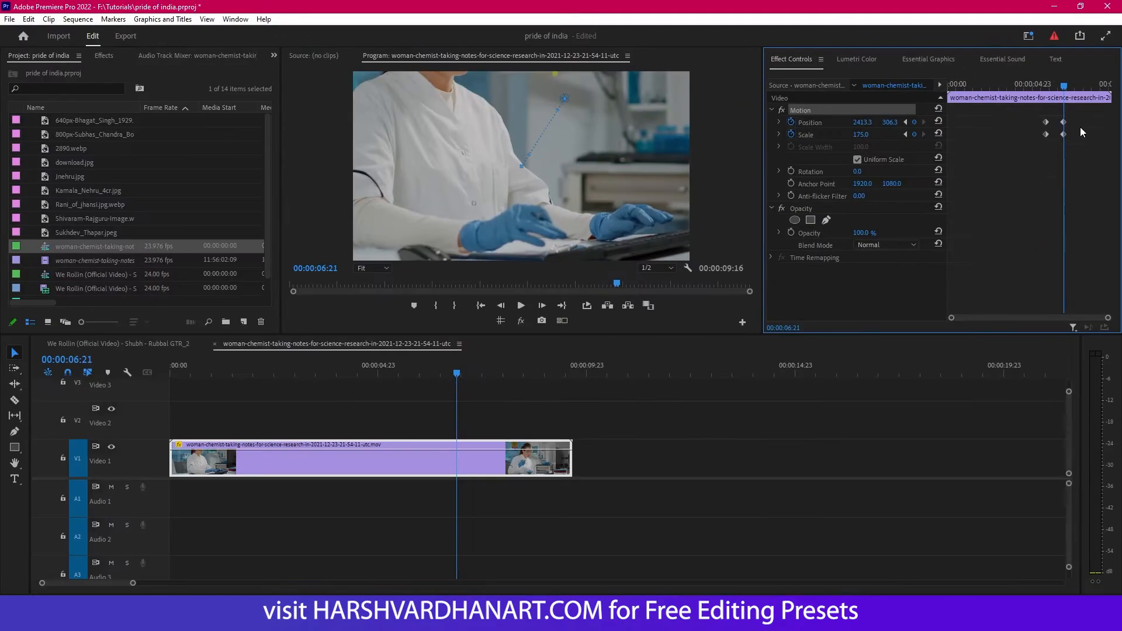
pyautogui.click(949, 98)
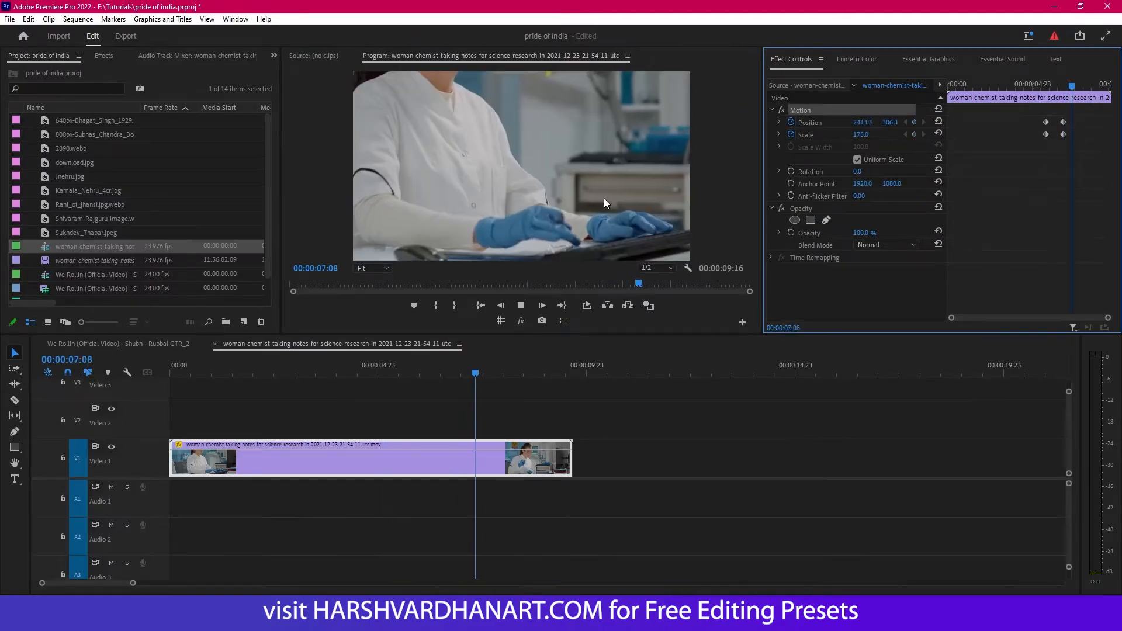
pyautogui.press('space')
pyautogui.click(1034, 86)
pyautogui.press('space')
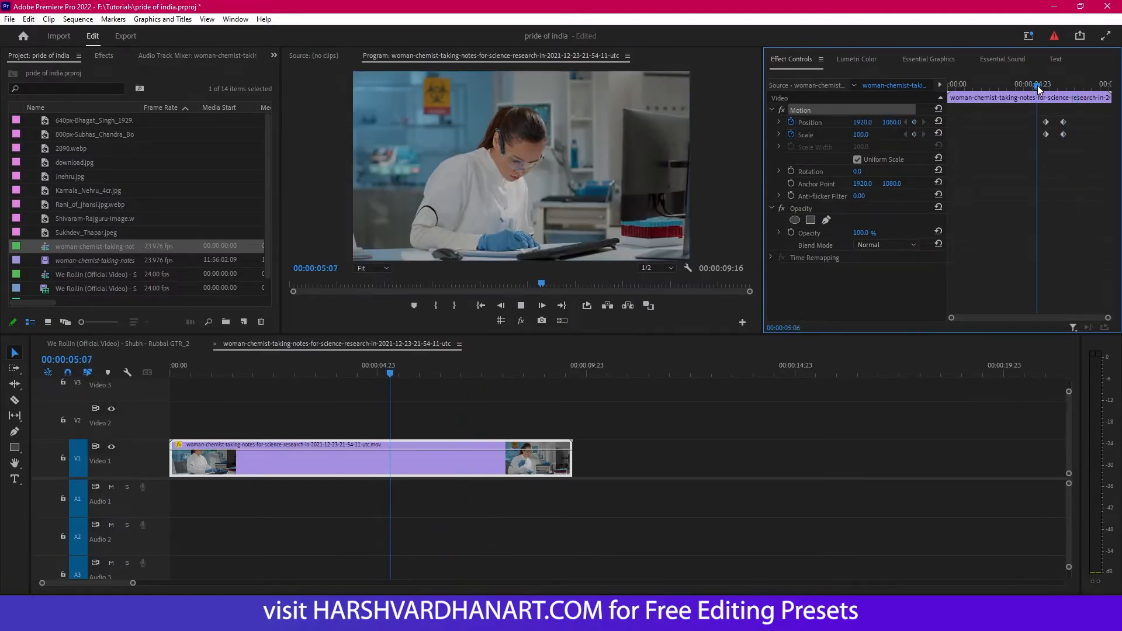
pyautogui.press('space')
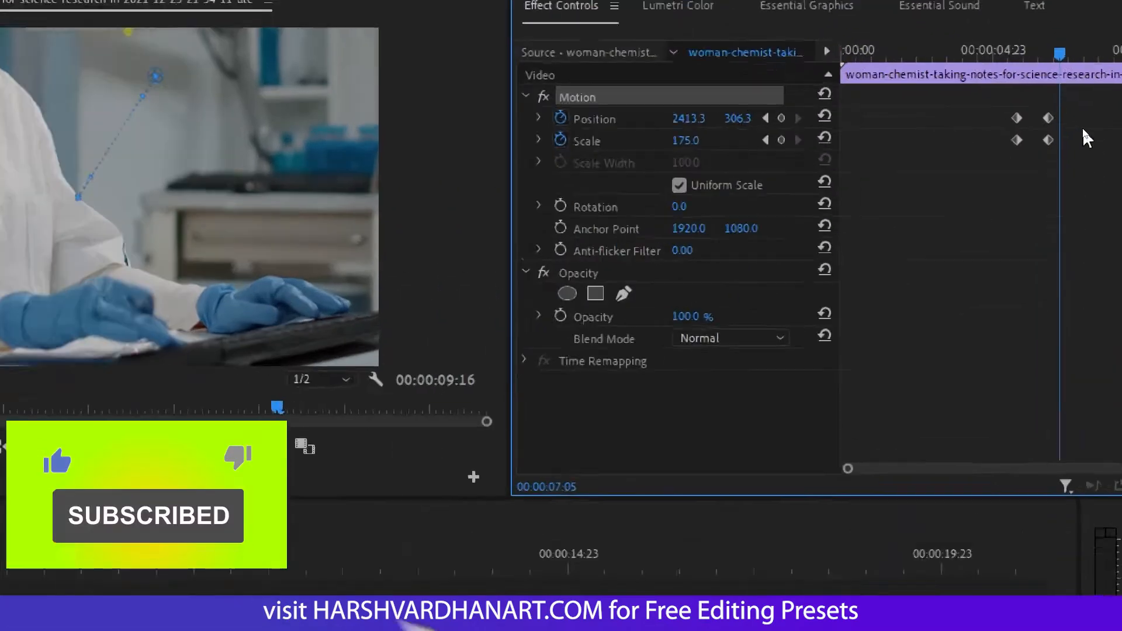
# - Move the zoom's starting Position and Scale keyframes closer to the ending pair, and play back the faster zoom
pyautogui.moveTo(1081, 116); pyautogui.dragTo(1028, 188)
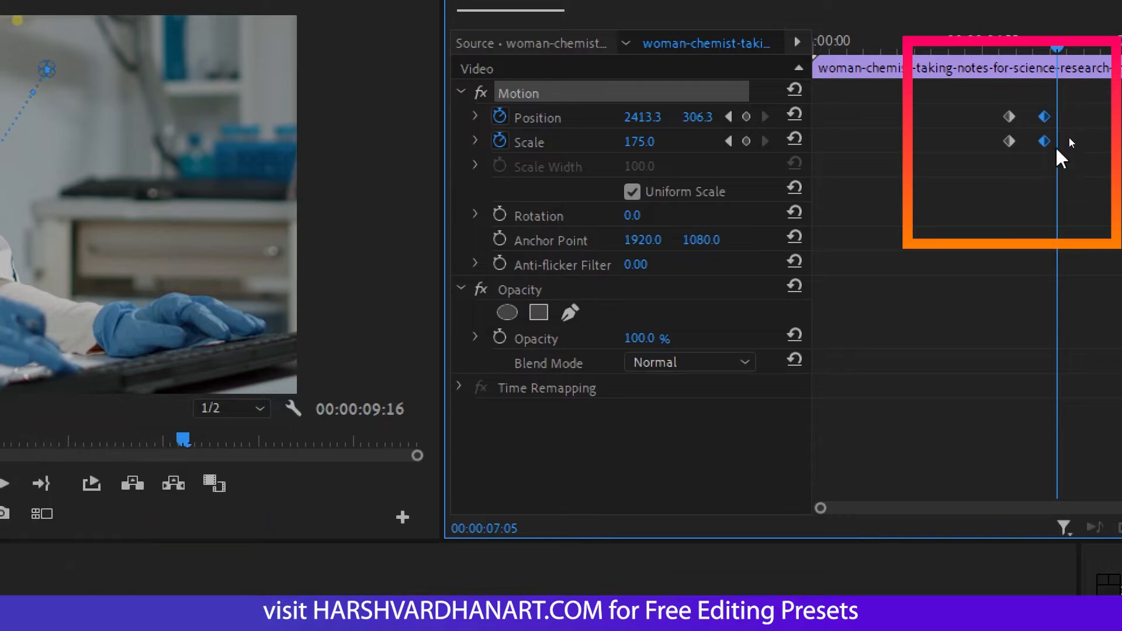
pyautogui.moveTo(1010, 141); pyautogui.dragTo(1030, 139)
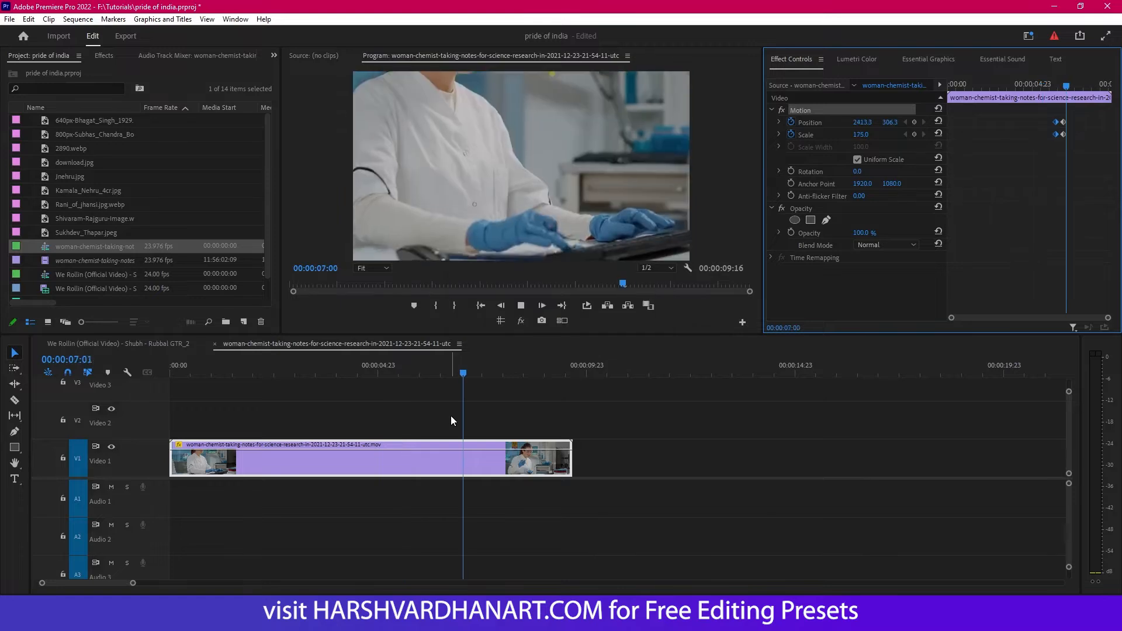
pyautogui.press('space')
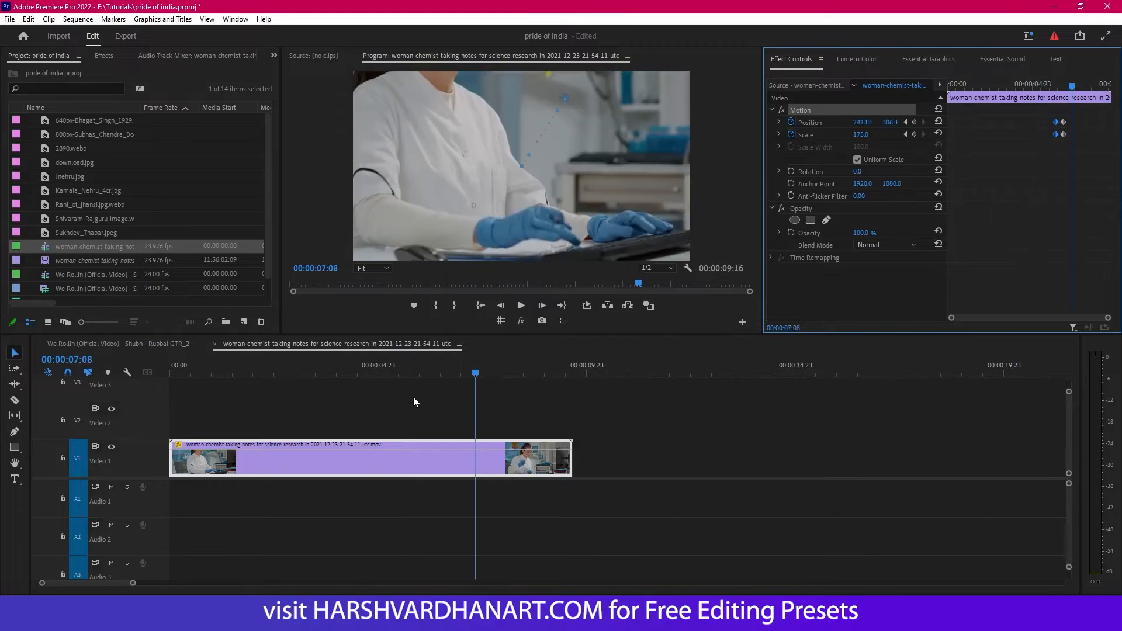
pyautogui.click(426, 376)
pyautogui.click(429, 374)
pyautogui.press('space')
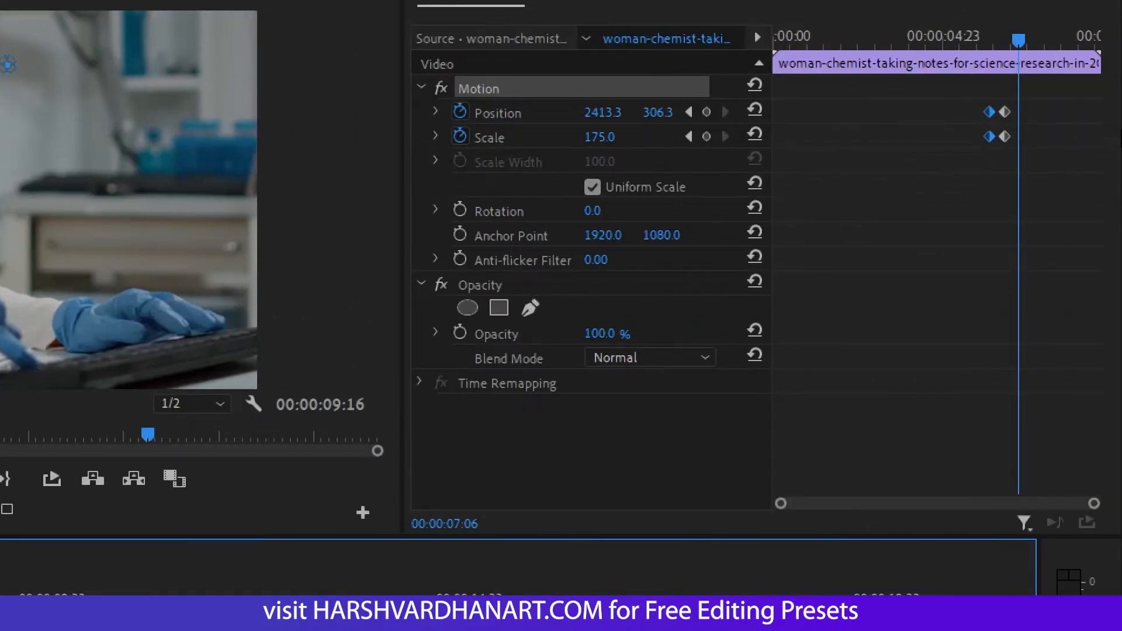
# - At 00:00:07:06, reset Position to 1920, 1080 and Scale to 100 so the clip zooms back out
pyautogui.click(755, 110)
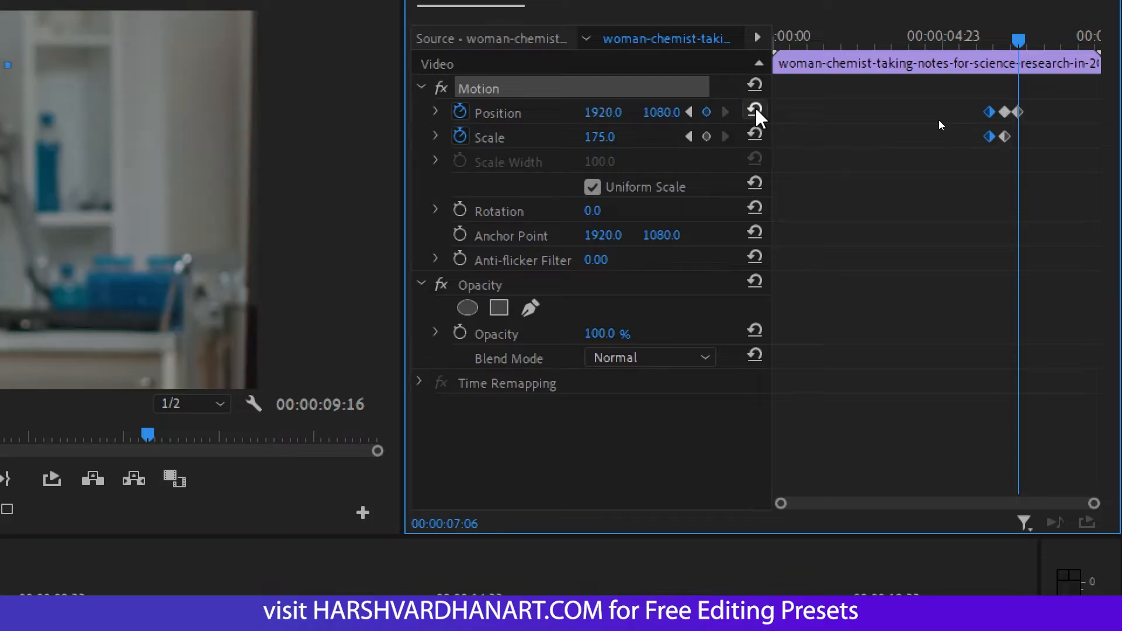
pyautogui.click(1018, 112)
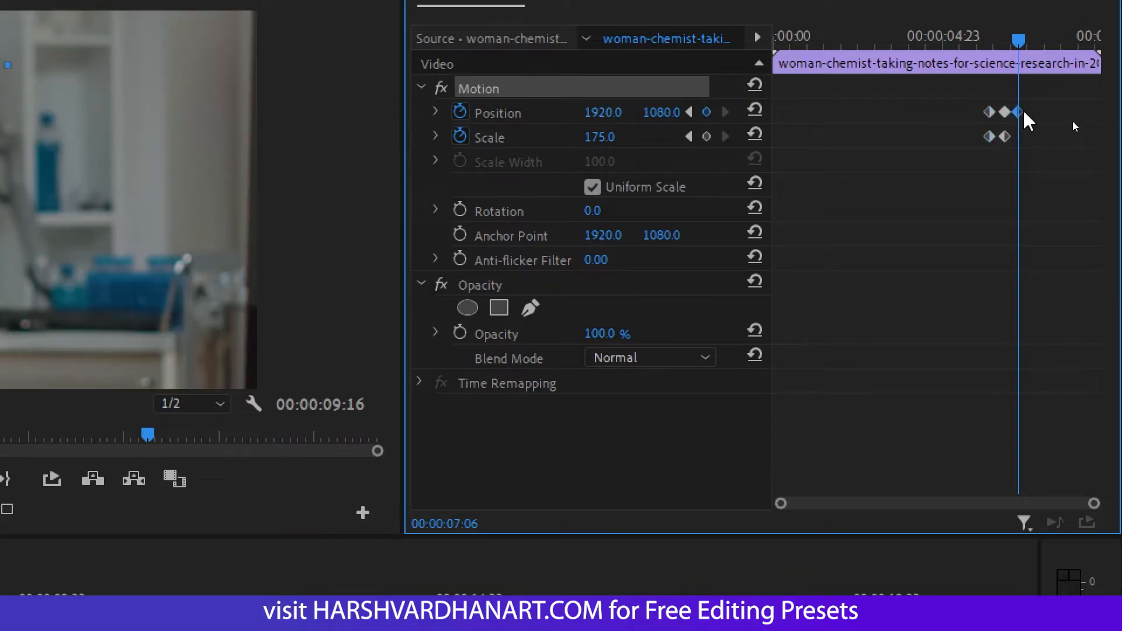
pyautogui.click(754, 135)
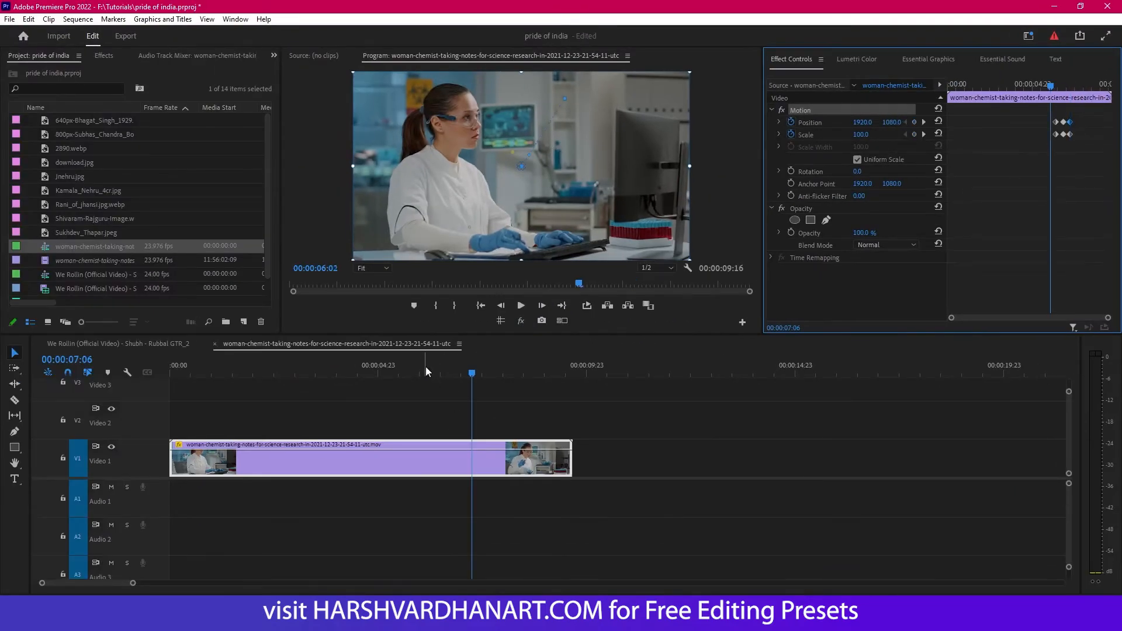
# - Play back the clip from just before the zoom to review the zoom in and back out
pyautogui.click(425, 370)
pyautogui.press('space')
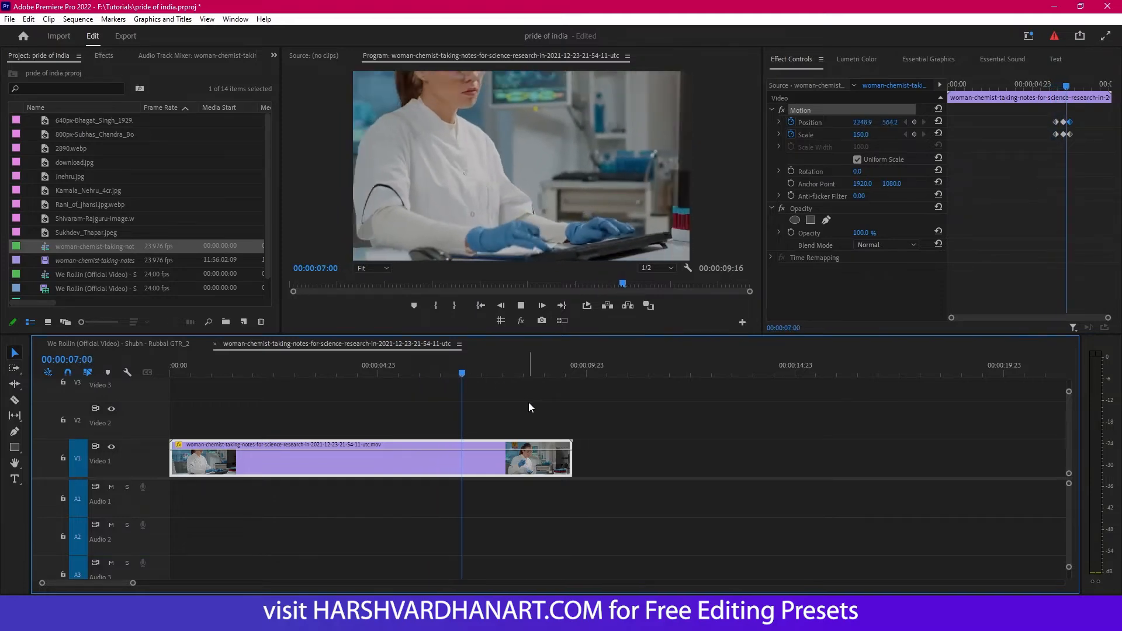
pyautogui.press('space')
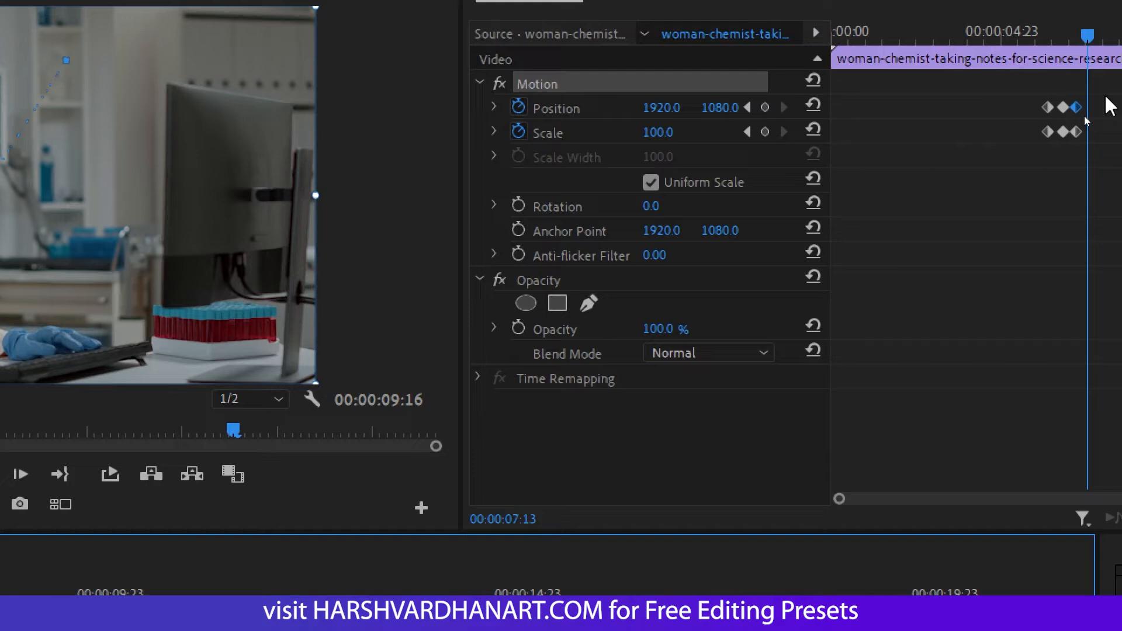
# - Move the final Position and Scale keyframes to about 00:00:07:13 and play back the slower zoom-out
pyautogui.moveTo(1081, 116)
pyautogui.mouseDown()
pyautogui.moveTo(1066, 136)
pyautogui.moveTo(1069, 146)
pyautogui.moveTo(1085, 136)
pyautogui.mouseUp()
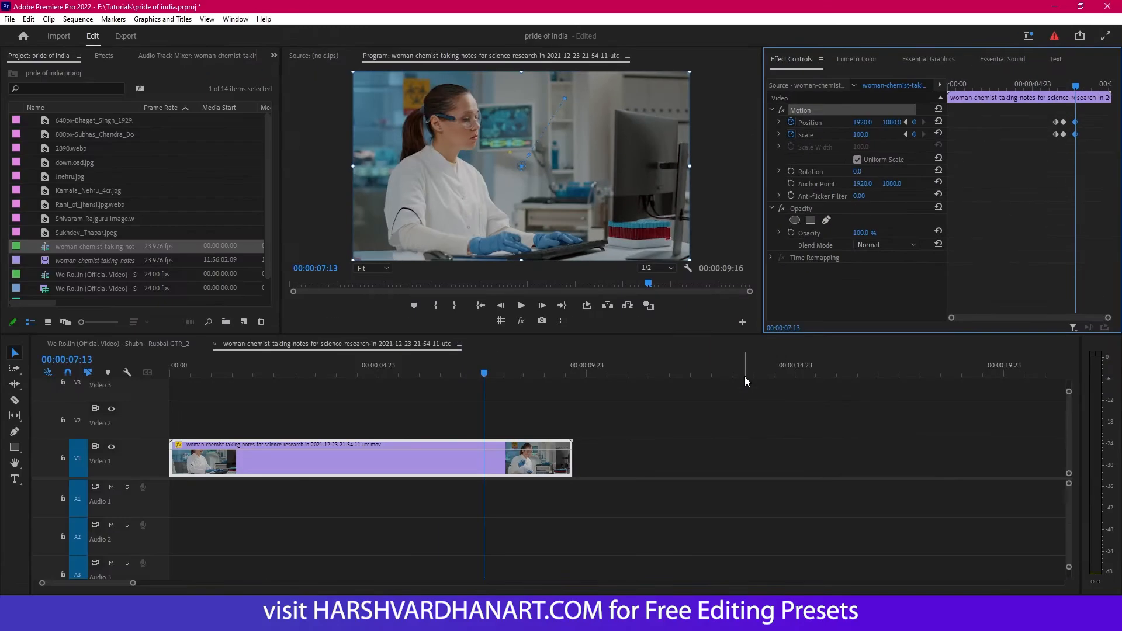
pyautogui.press('space')
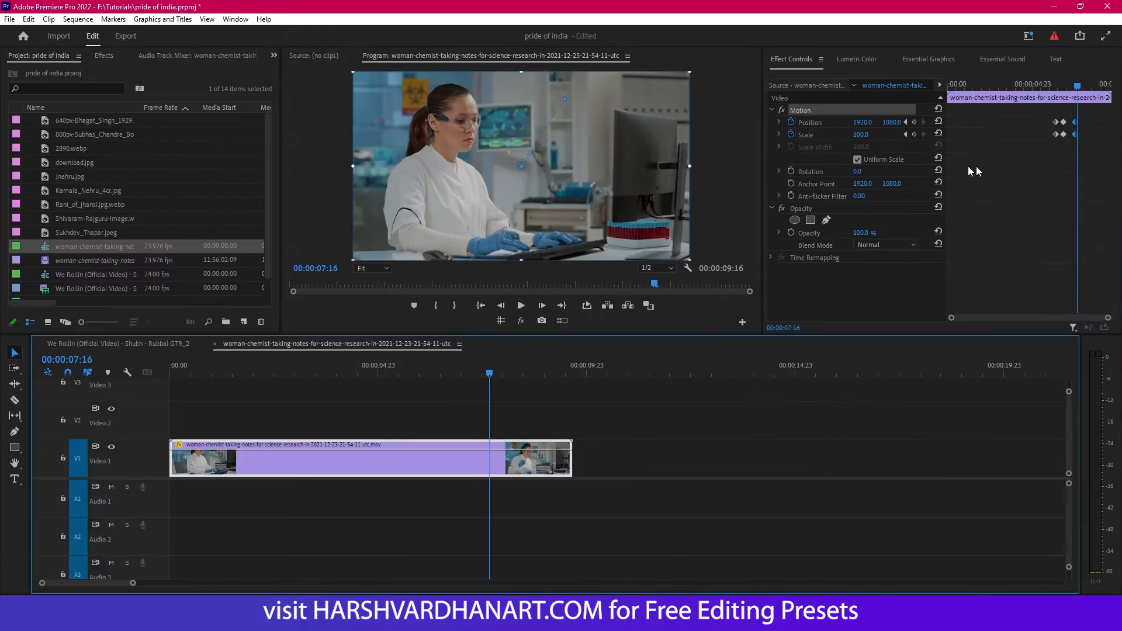
pyautogui.moveTo(1050, 87); pyautogui.dragTo(1030, 87)
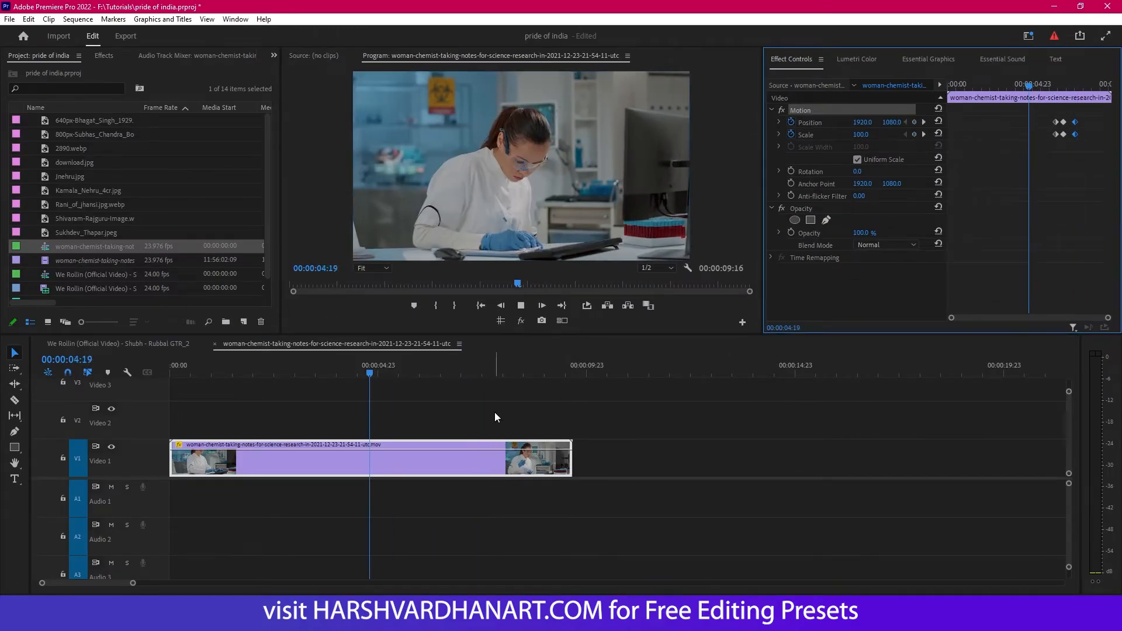
pyautogui.press('space')
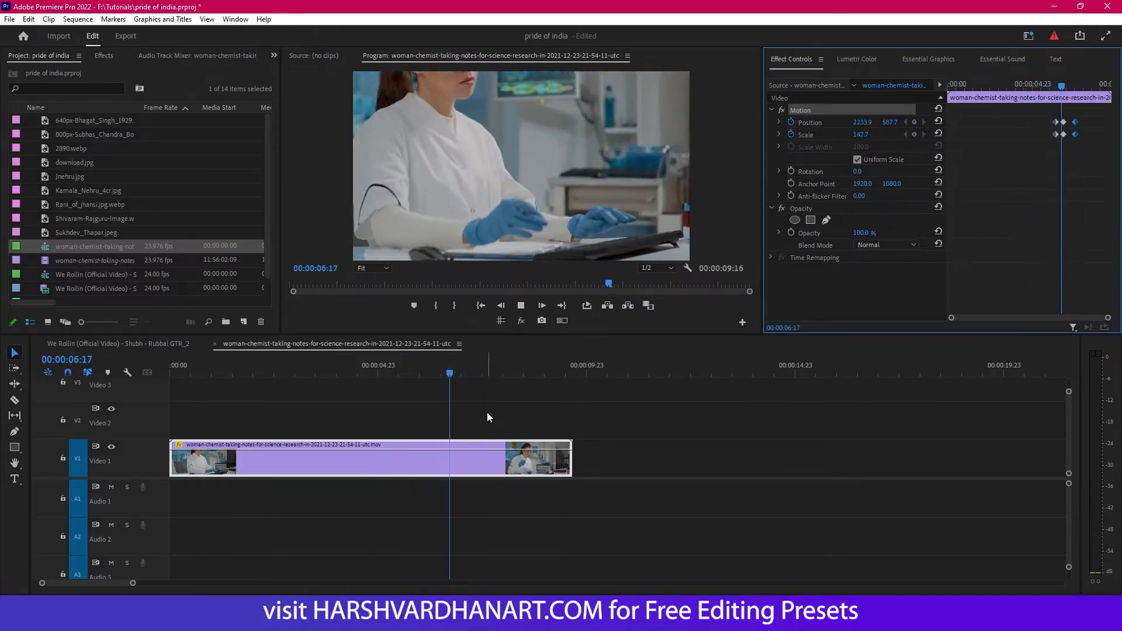
pyautogui.press('space')
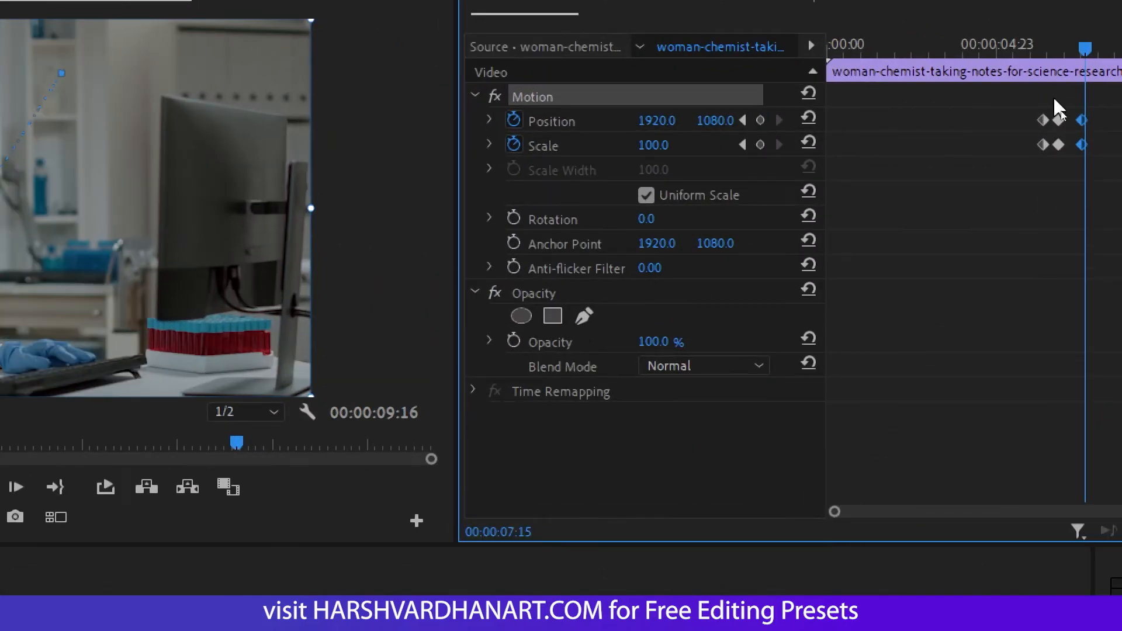
# - Duplicate the zoomed-in Position and Scale keyframes to hold the zoom, and move the final keyframe pair further along
pyautogui.moveTo(1070, 106); pyautogui.dragTo(1052, 185)
pyautogui.moveTo(1061, 143); pyautogui.dragTo(1074, 144)
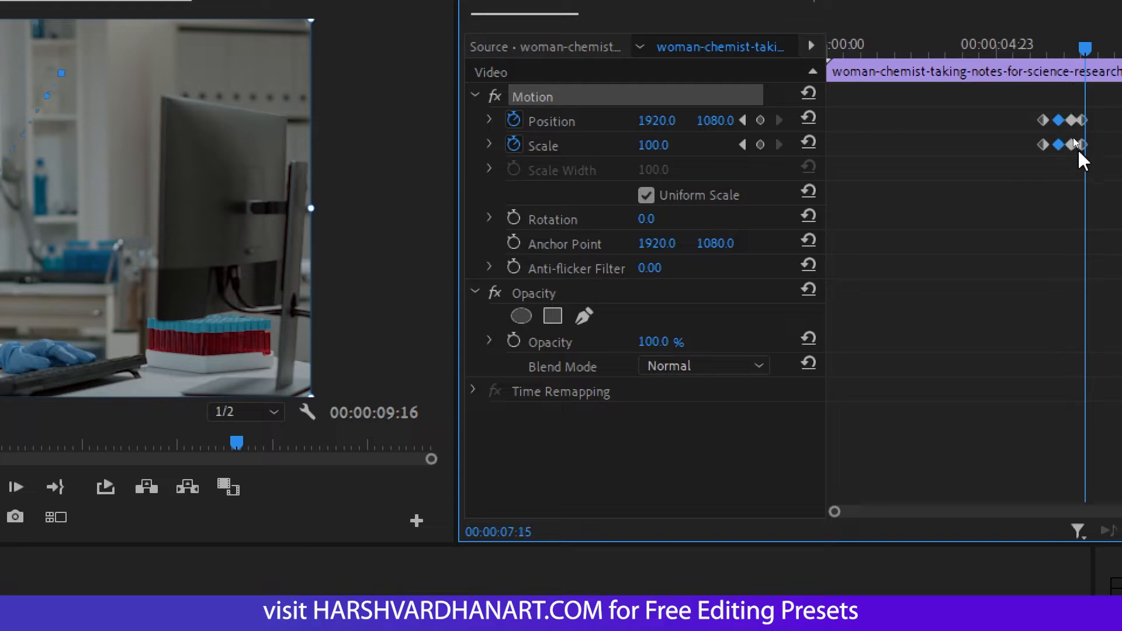
pyautogui.click(1070, 100)
pyautogui.moveTo(1101, 100); pyautogui.dragTo(1100, 129)
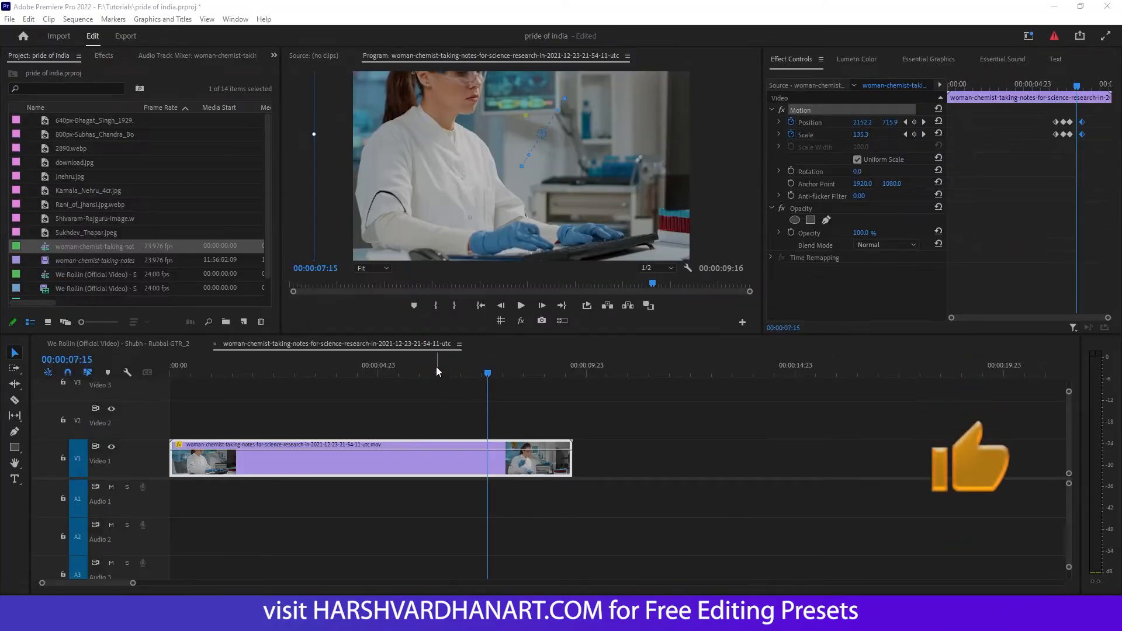
# - Close the IObit Uninstaller pop-up and play back the zoom with its hold
pyautogui.press('space')
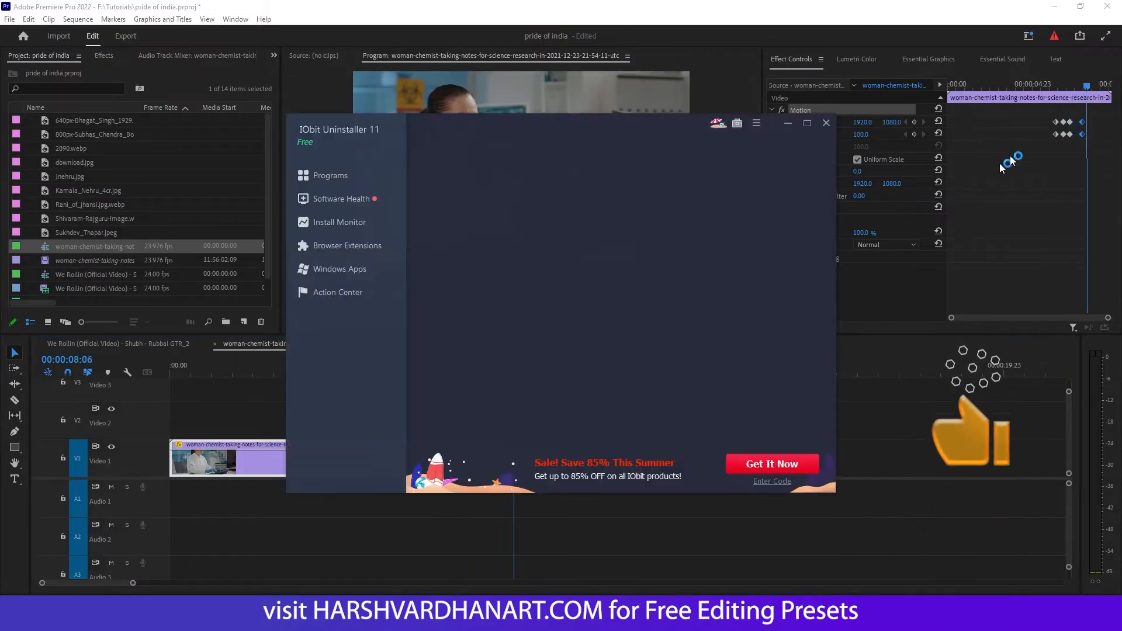
pyautogui.click(841, 123)
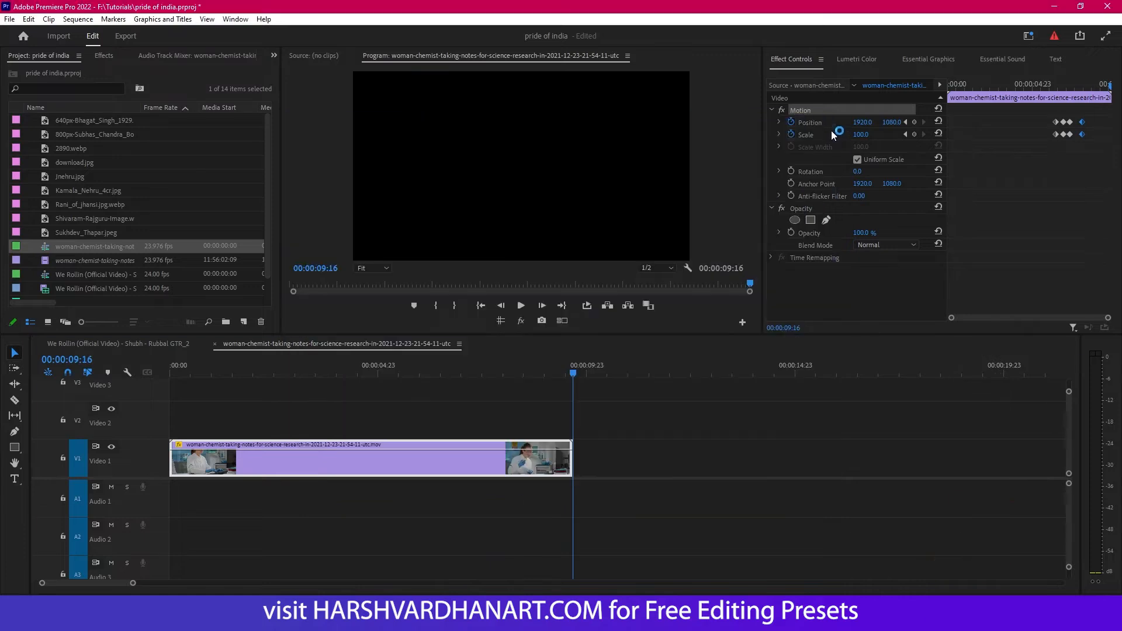
pyautogui.click(446, 373)
pyautogui.press('space')
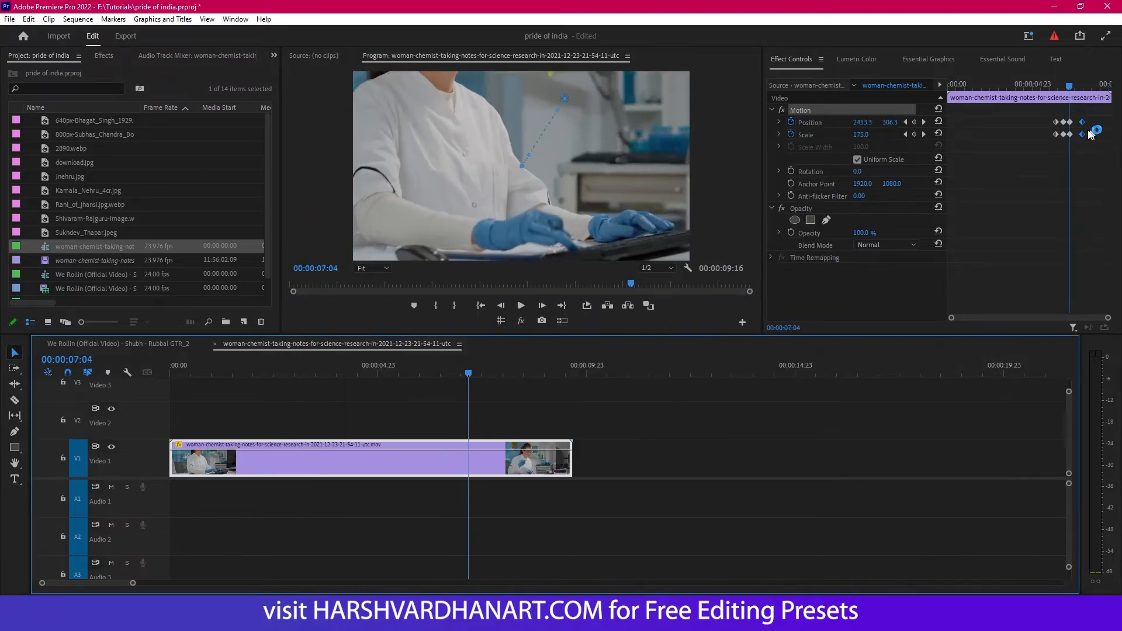
# - Move the duplicated zoomed-in Position and Scale keyframes to 00:00:07:12 and play back the longer hold
pyautogui.moveTo(1078, 117); pyautogui.dragTo(1067, 136)
pyautogui.moveTo(1070, 135); pyautogui.dragTo(1075, 135)
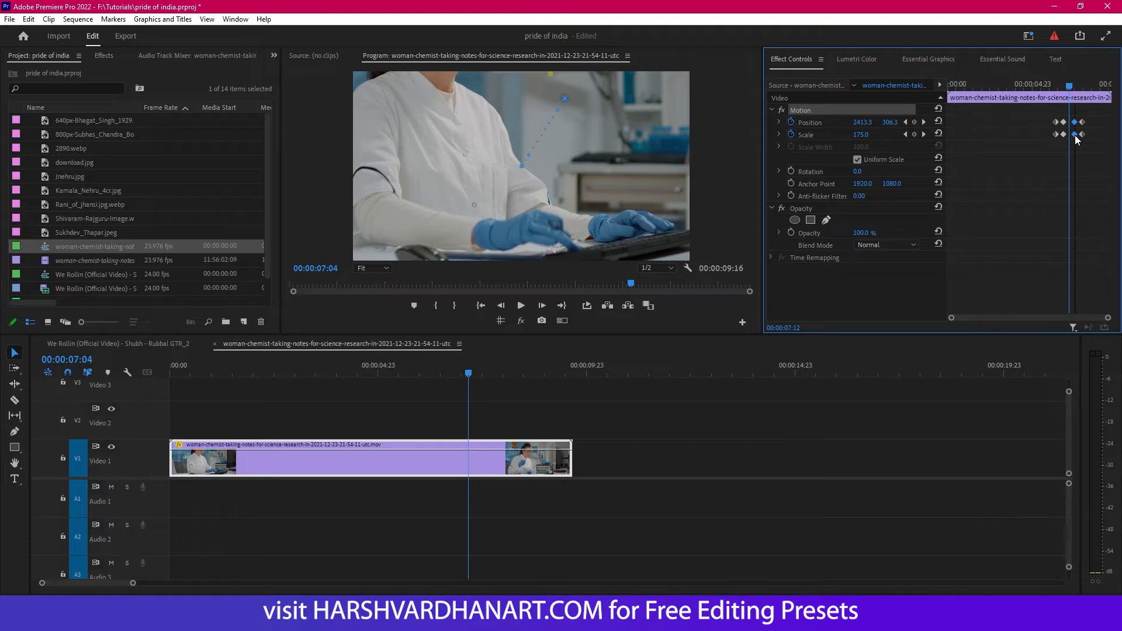
pyautogui.click(444, 374)
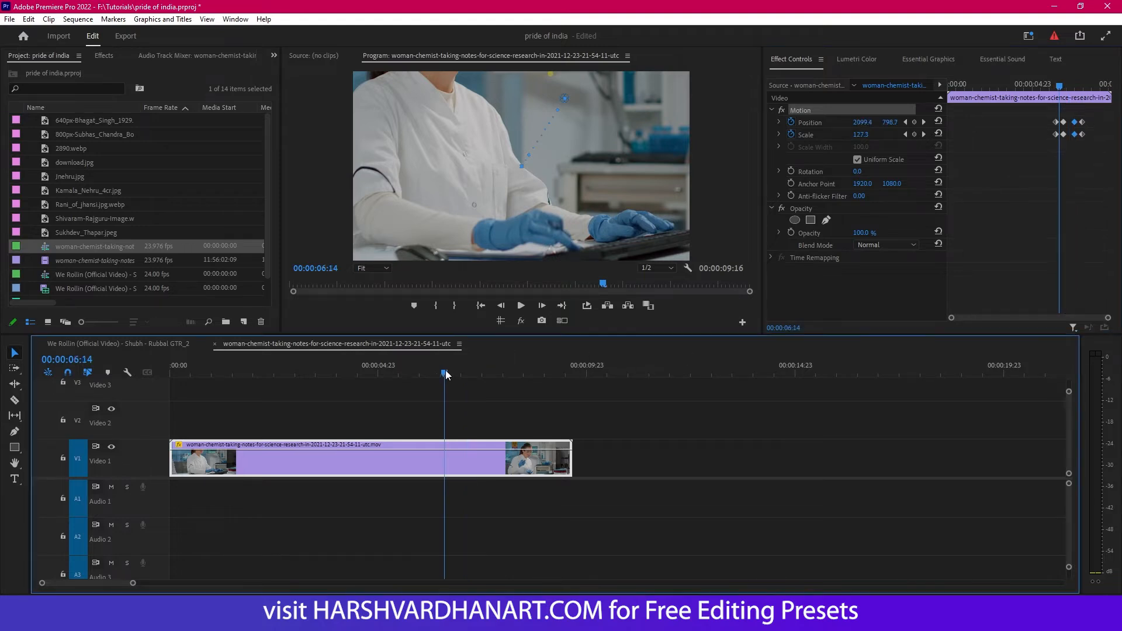
pyautogui.moveTo(447, 374); pyautogui.dragTo(418, 374)
pyautogui.press('space')
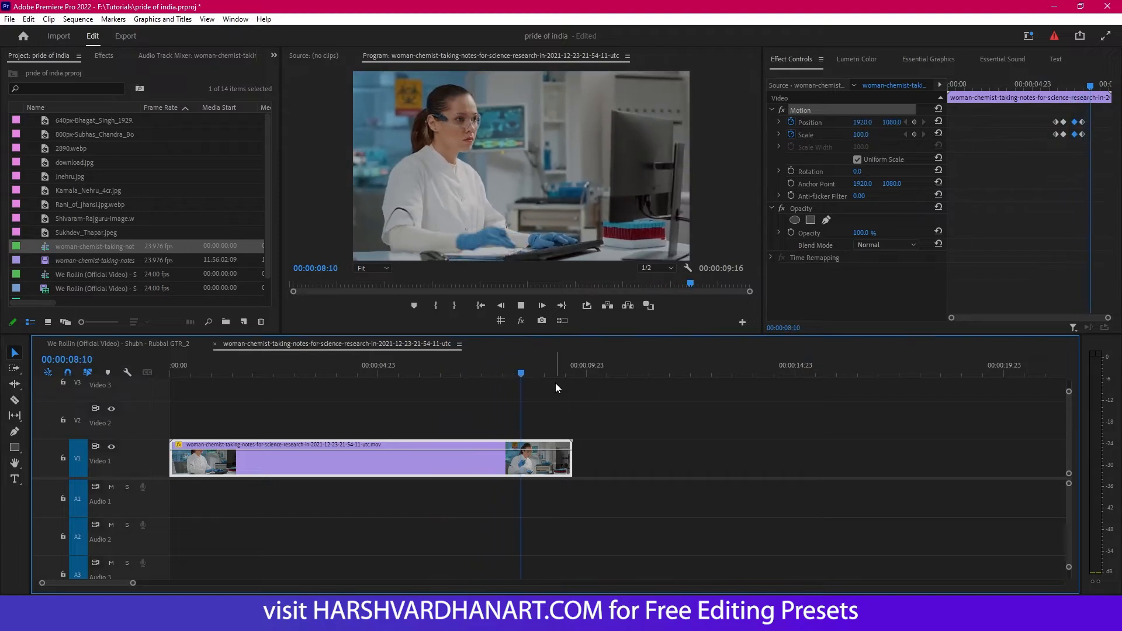
pyautogui.press('space')
# - Move the final Position and Scale keyframes to 00:00:08:10, shift the preceding pair closer to them, and play back the zoom
pyautogui.click(1099, 124)
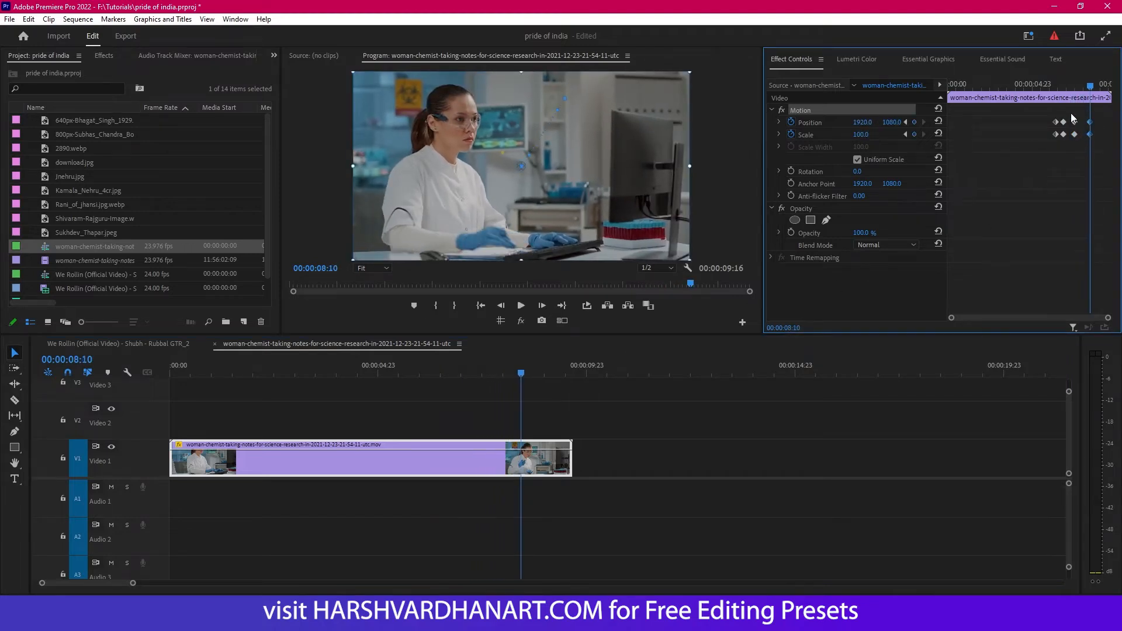
pyautogui.click(450, 373)
pyautogui.press('space')
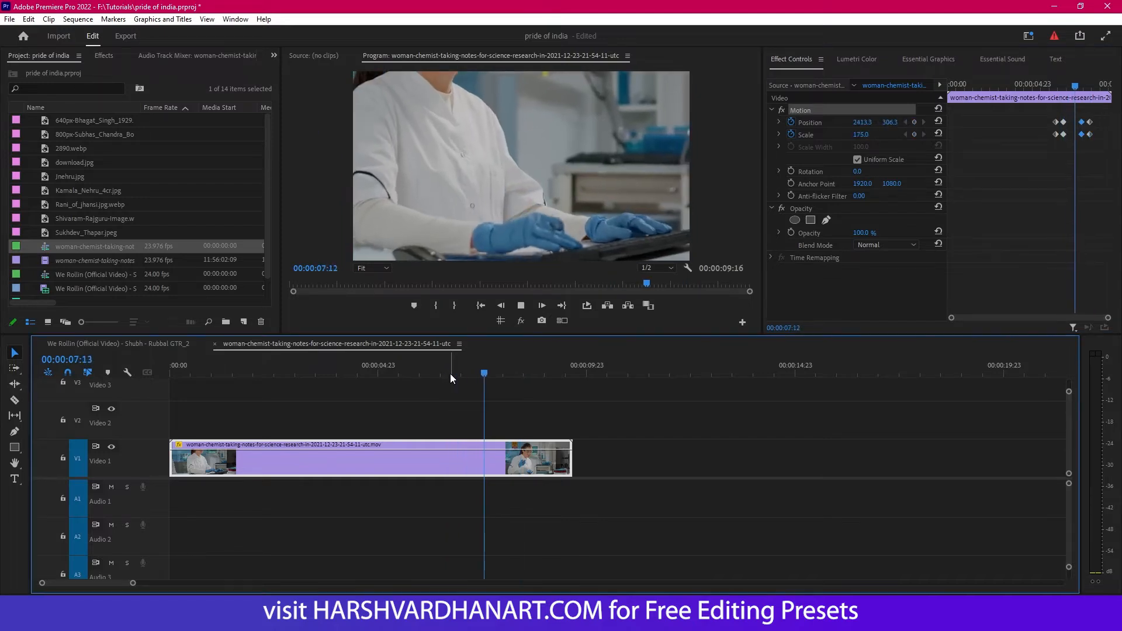
pyautogui.press('space')
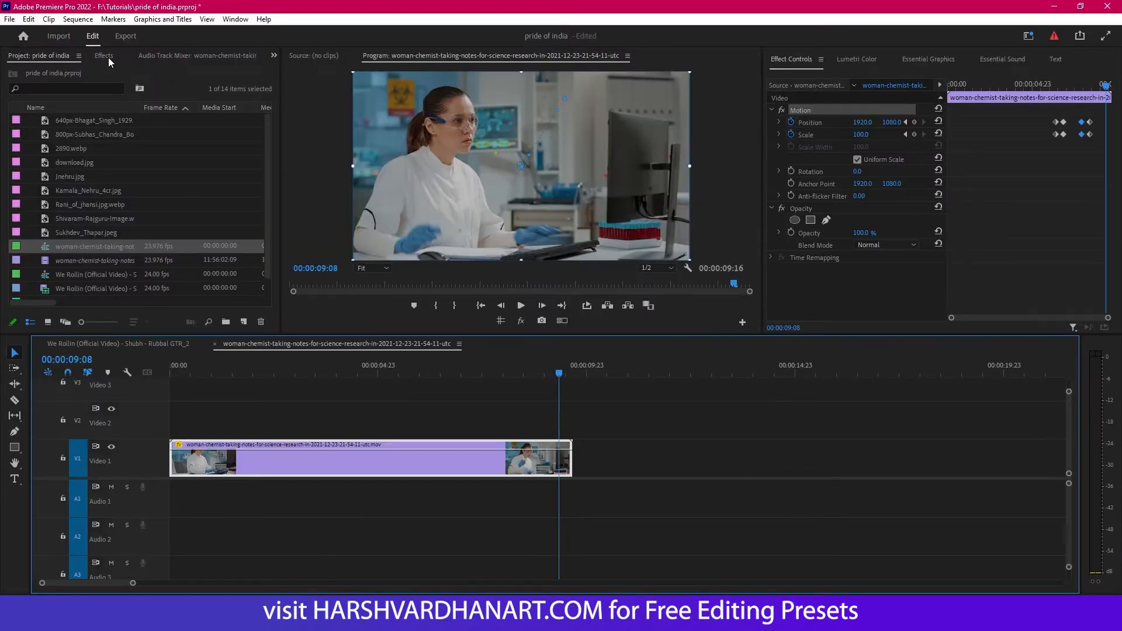
# - Search the effects for "transfo" and apply the Distort Transform effect to the woman-chemist clip
pyautogui.click(104, 56)
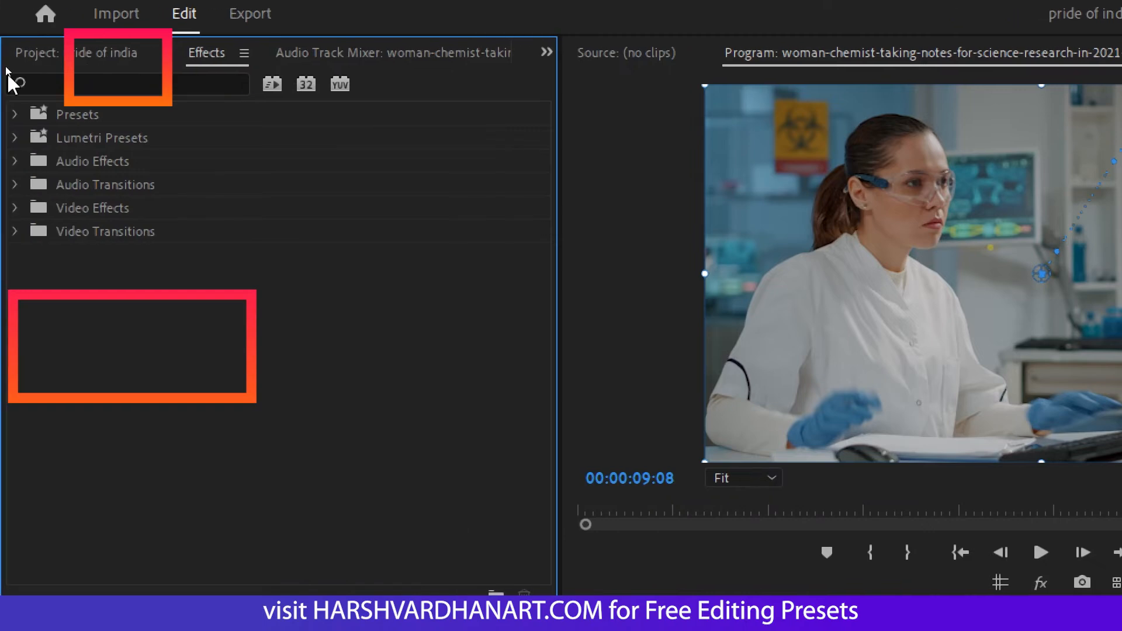
pyautogui.click(19, 66)
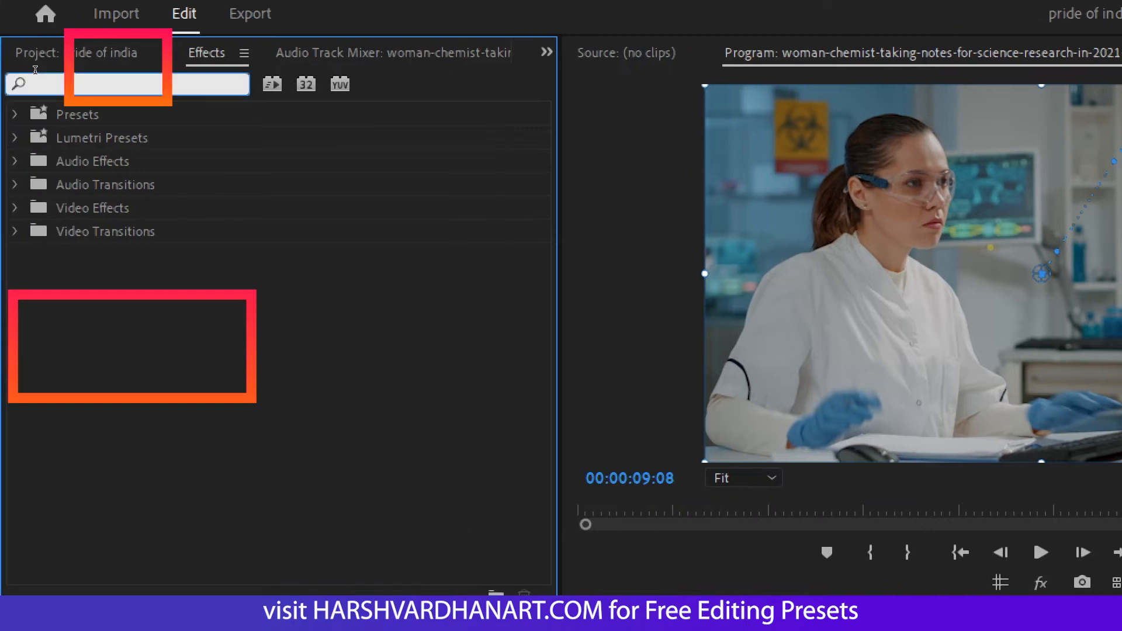
pyautogui.write('transfo')
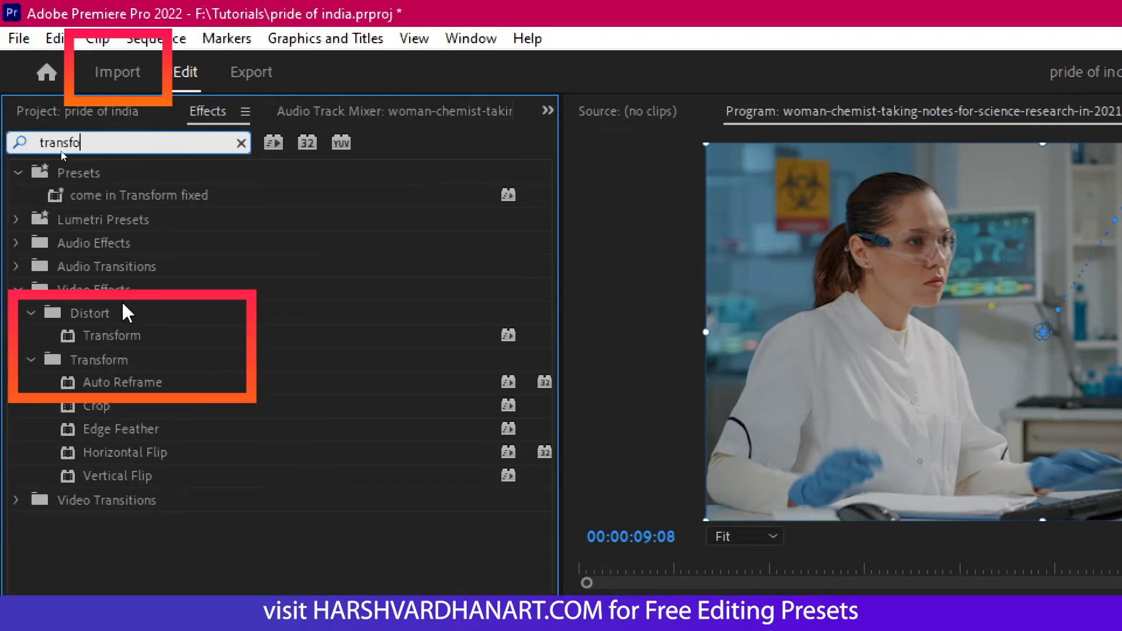
pyautogui.click(129, 337)
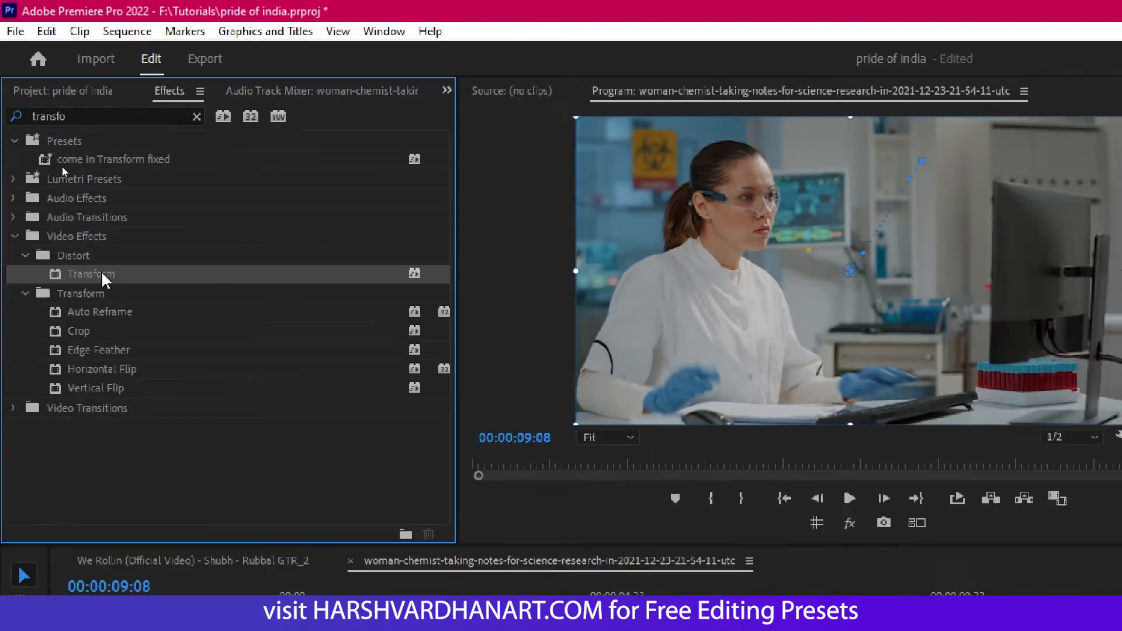
pyautogui.moveTo(104, 279); pyautogui.dragTo(286, 458)
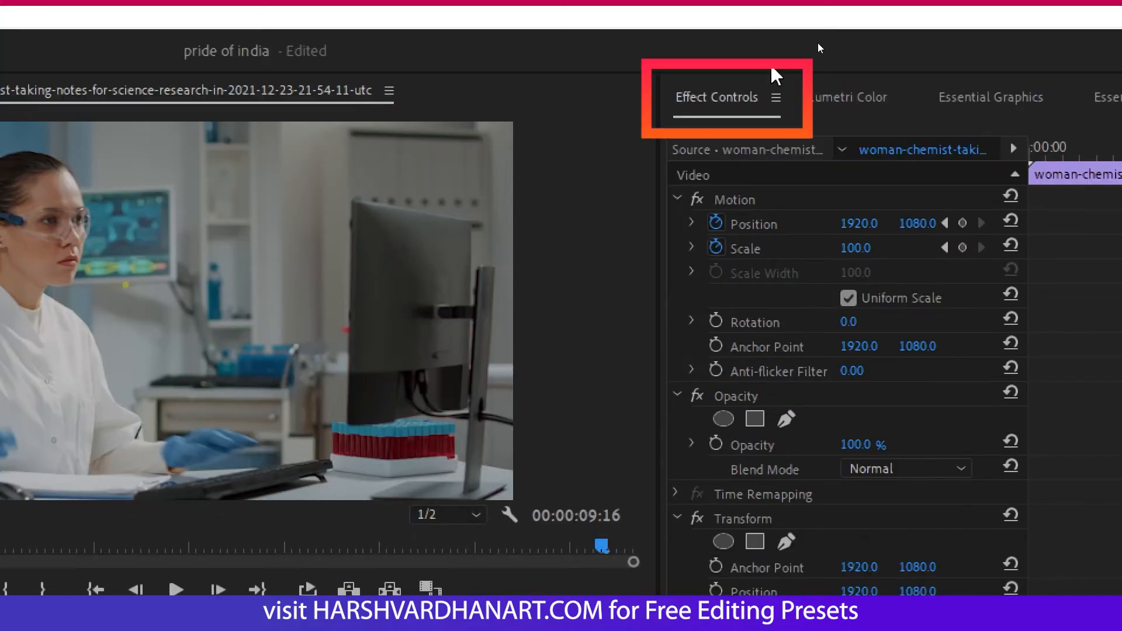
# - Turn off animation for Position and Scale under Motion, deleting all their existing keyframes
pyautogui.click(716, 248)
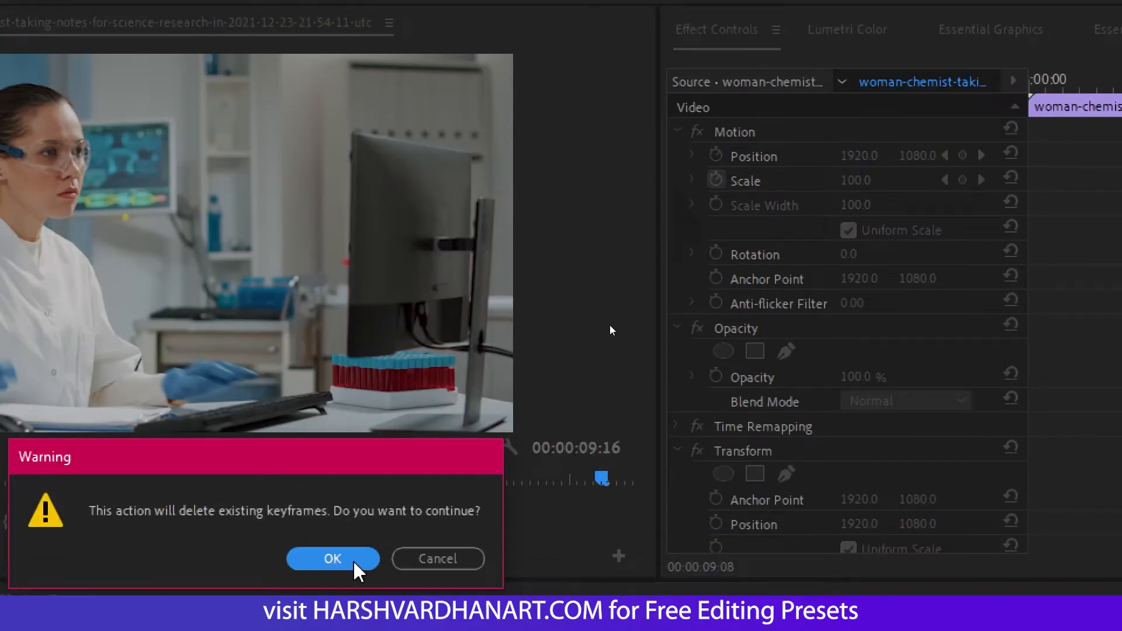
pyautogui.click(438, 559)
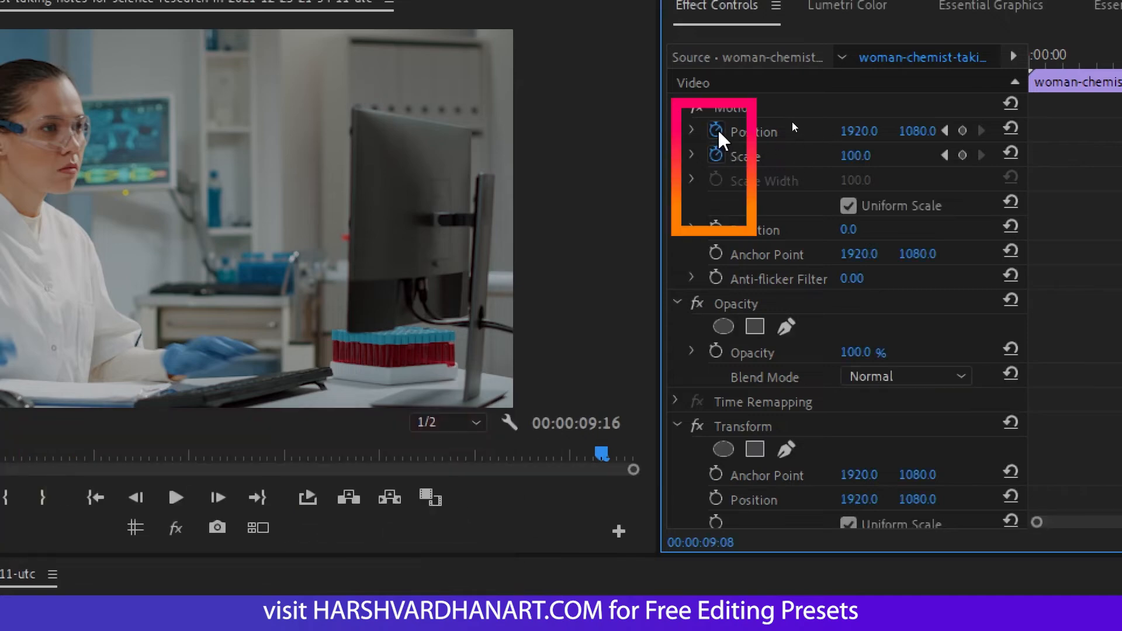
pyautogui.click(717, 153)
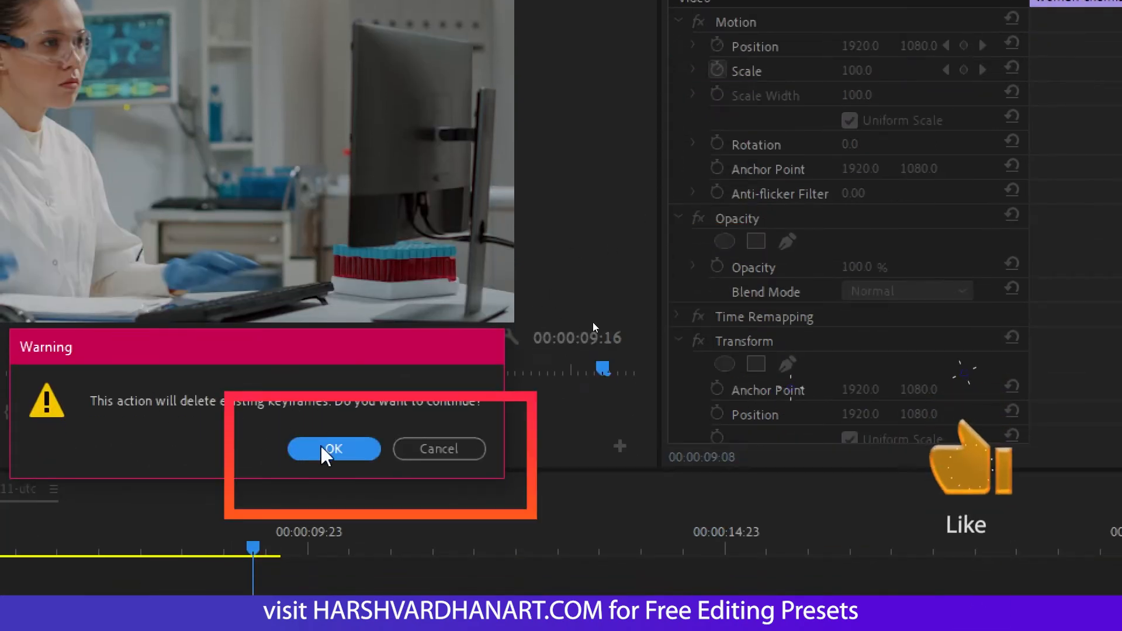
pyautogui.press('Return')
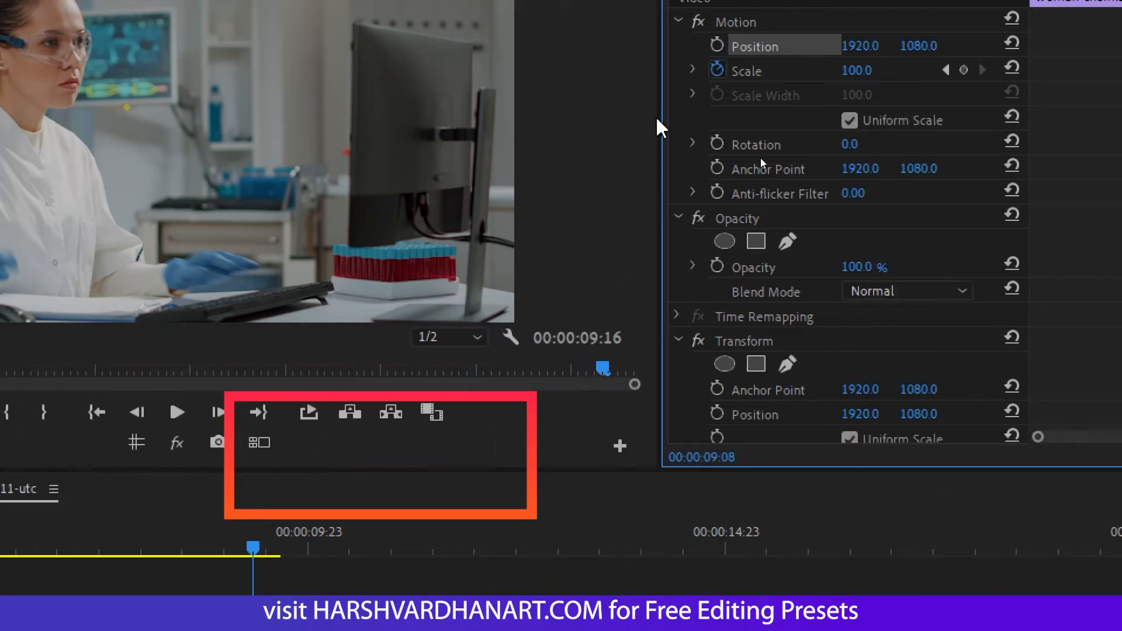
pyautogui.click(717, 70)
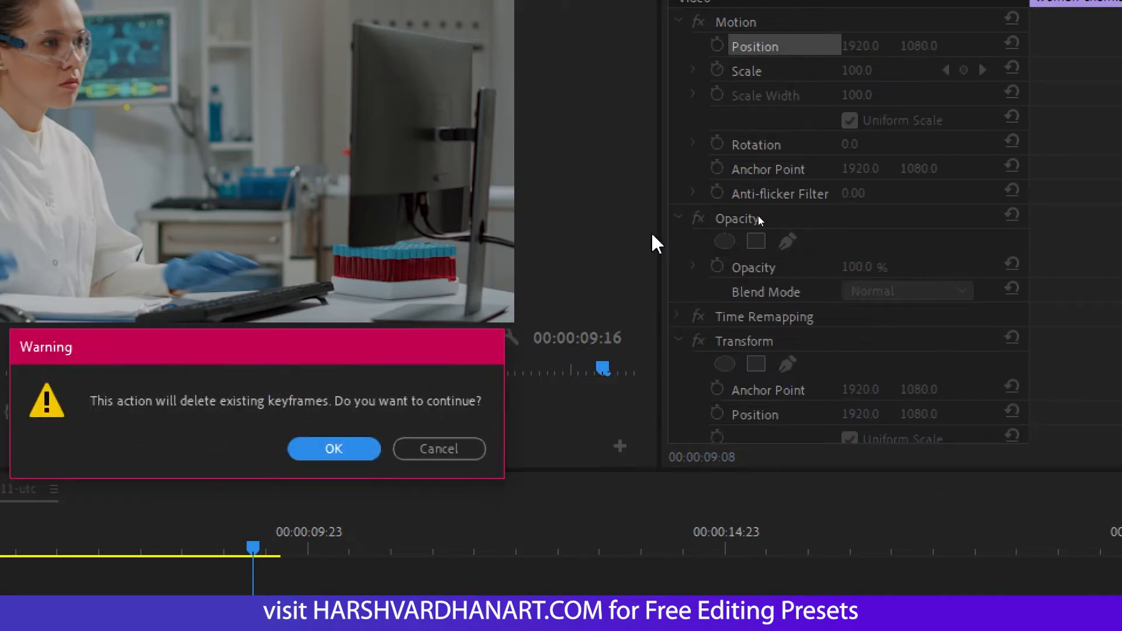
pyautogui.click(328, 456)
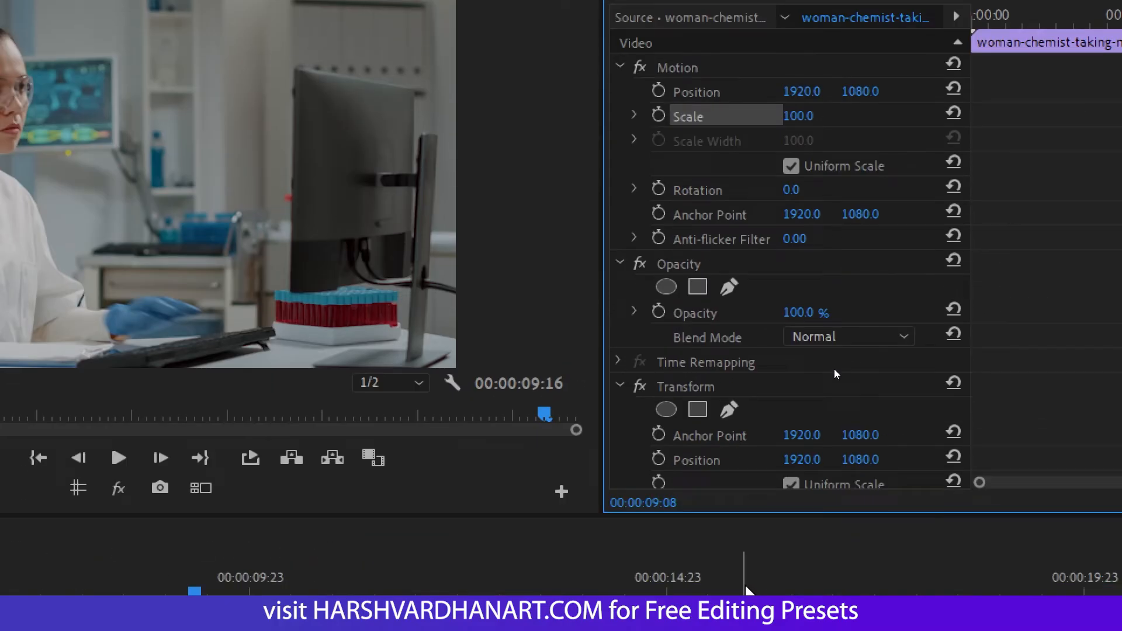
# - Enable animation for Position and Scale under the Transform effect, adding starting keyframes at 00:00:06:15
pyautogui.click(708, 388)
pyautogui.scroll(-2, 821, 383)
pyautogui.scroll(-2, 821, 384)
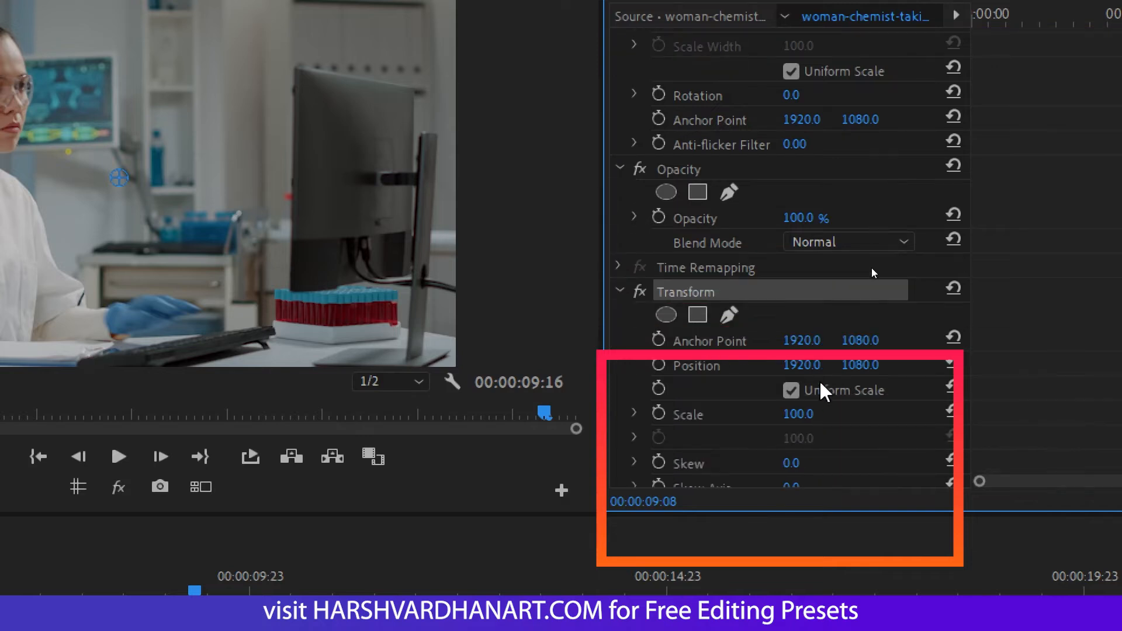
pyautogui.scroll(-3, 822, 390)
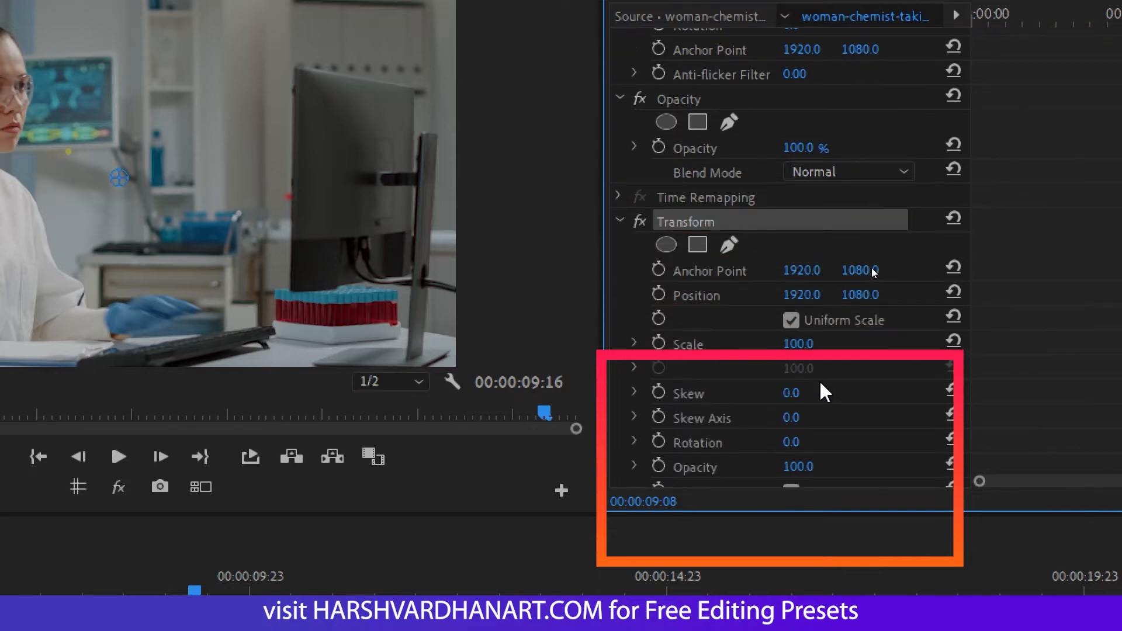
pyautogui.click(700, 298)
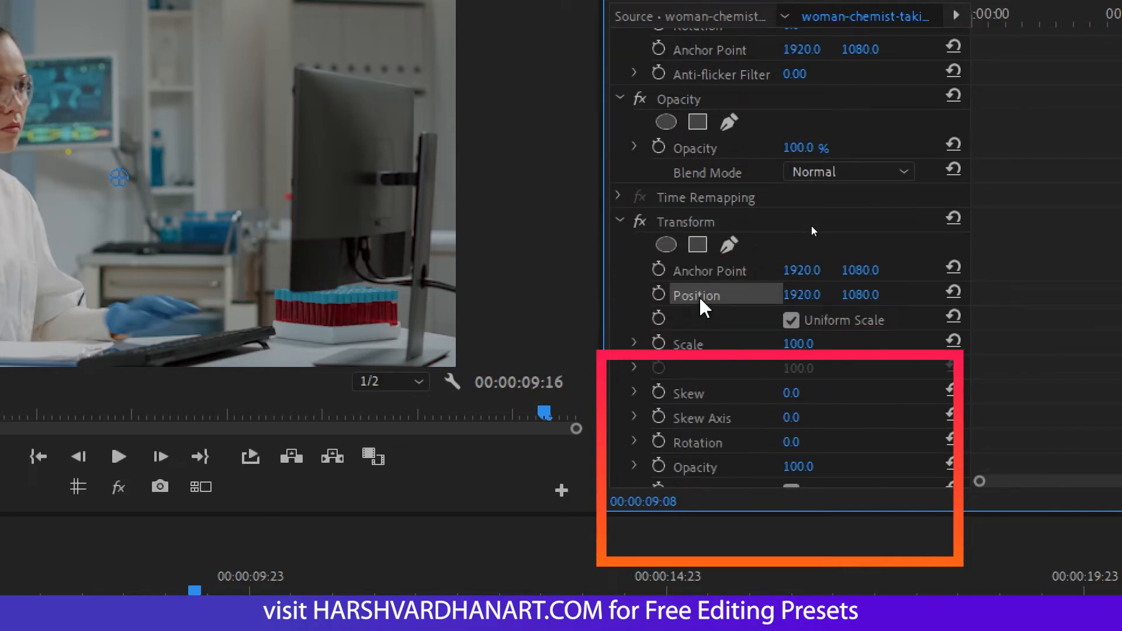
pyautogui.click(696, 349)
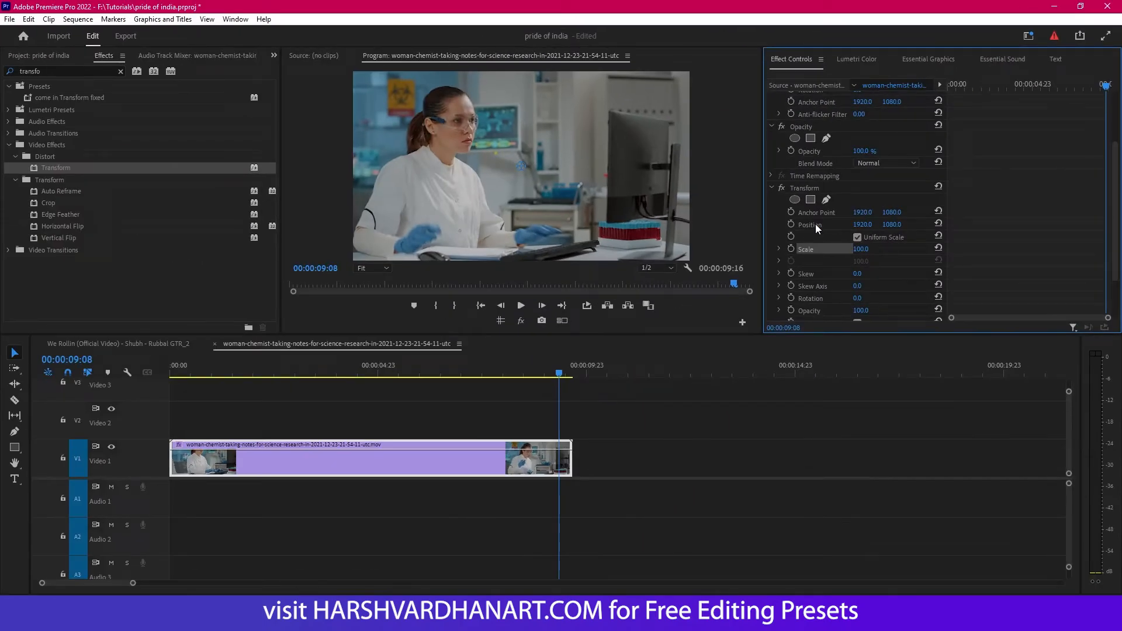
pyautogui.click(512, 379)
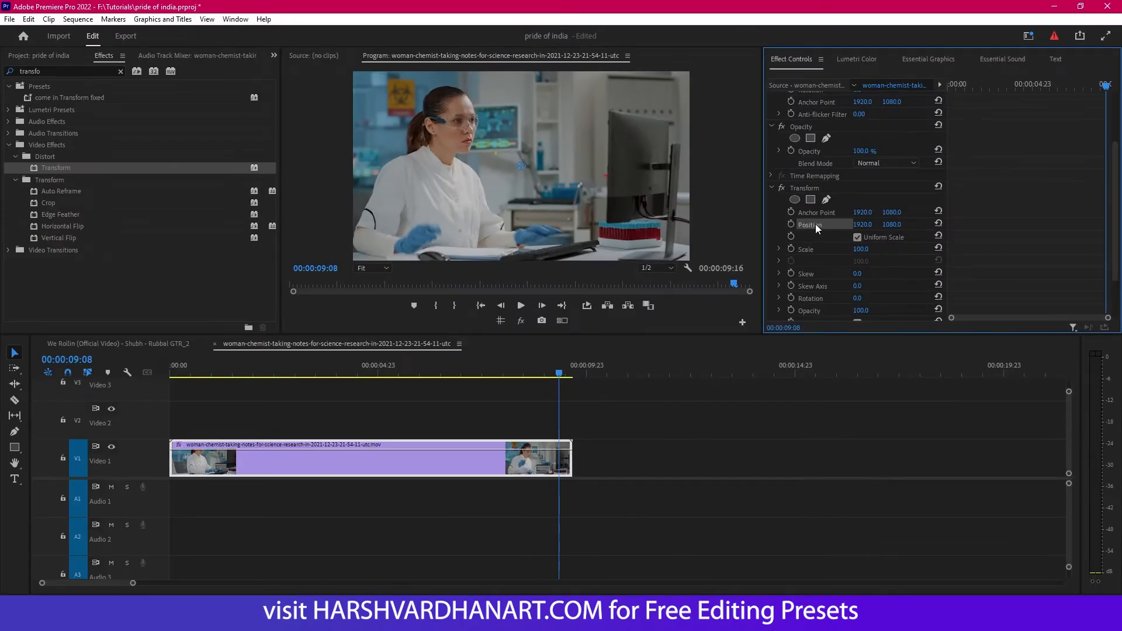
pyautogui.moveTo(523, 370); pyautogui.dragTo(447, 380)
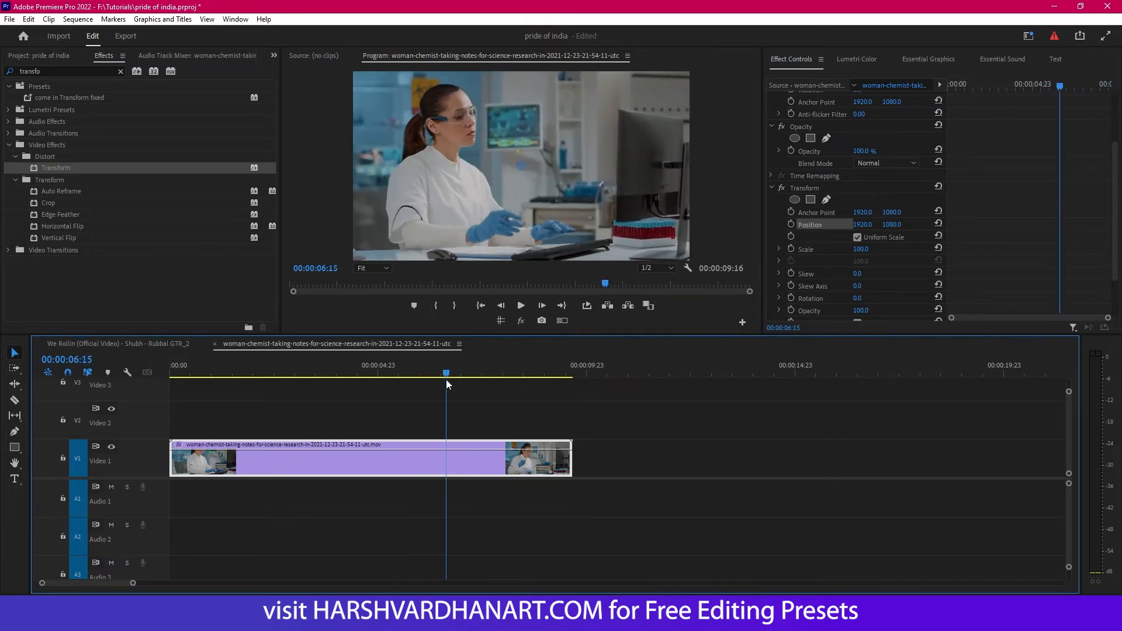
pyautogui.click(791, 224)
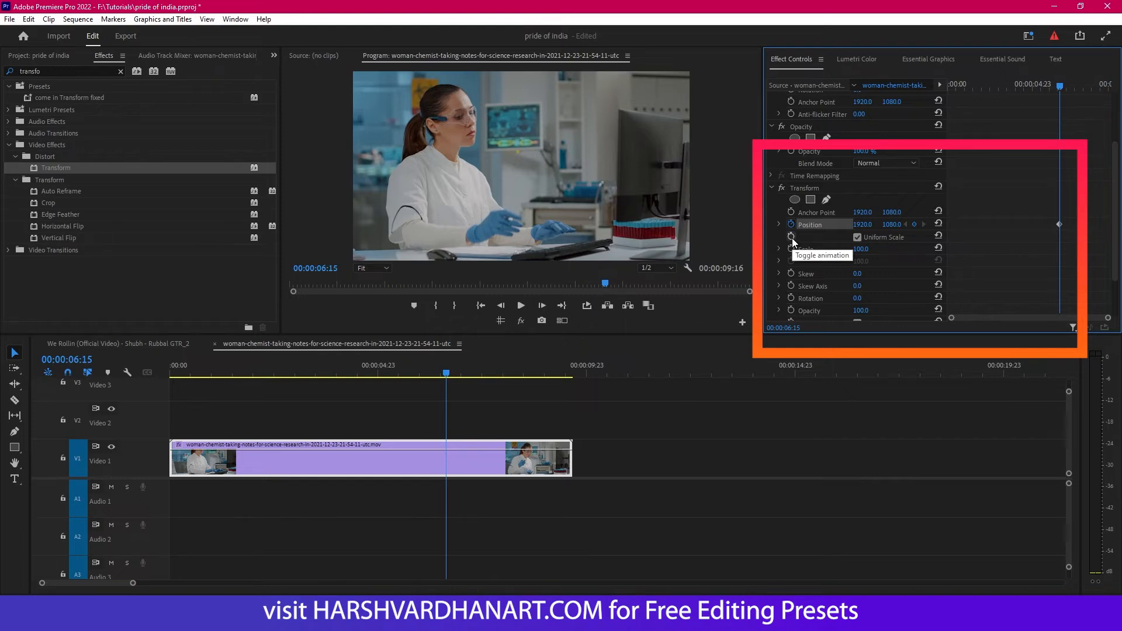
pyautogui.click(791, 249)
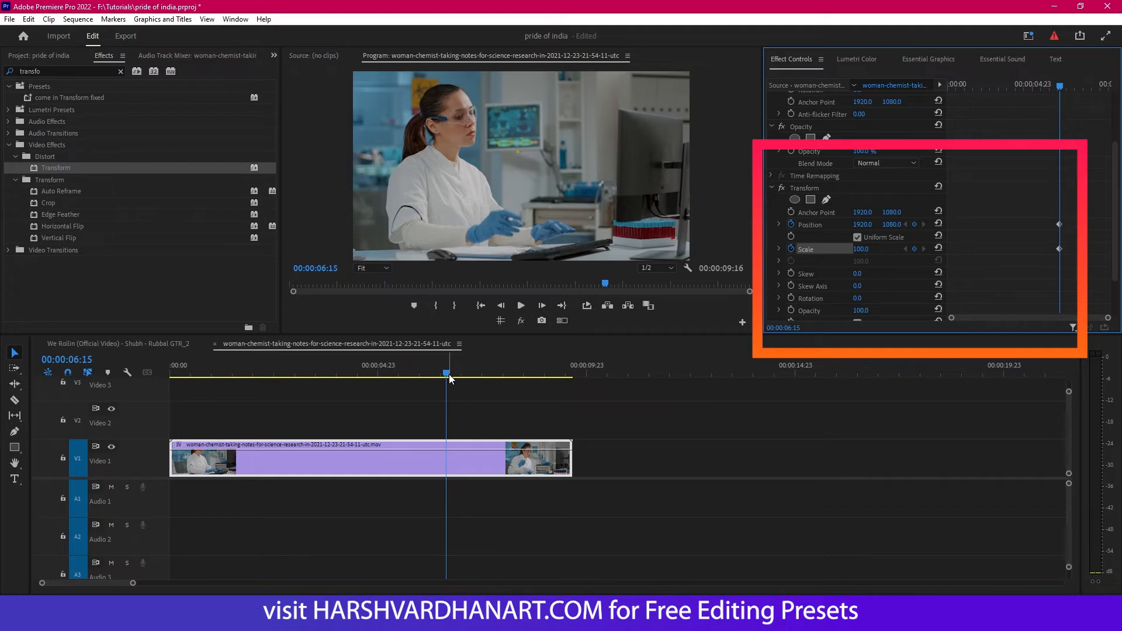
# - At 00:00:06:22, set the Transform effect's Scale to 149 and vertical Position to 563, and play back the zoom-in
pyautogui.moveTo(448, 376); pyautogui.dragTo(461, 377)
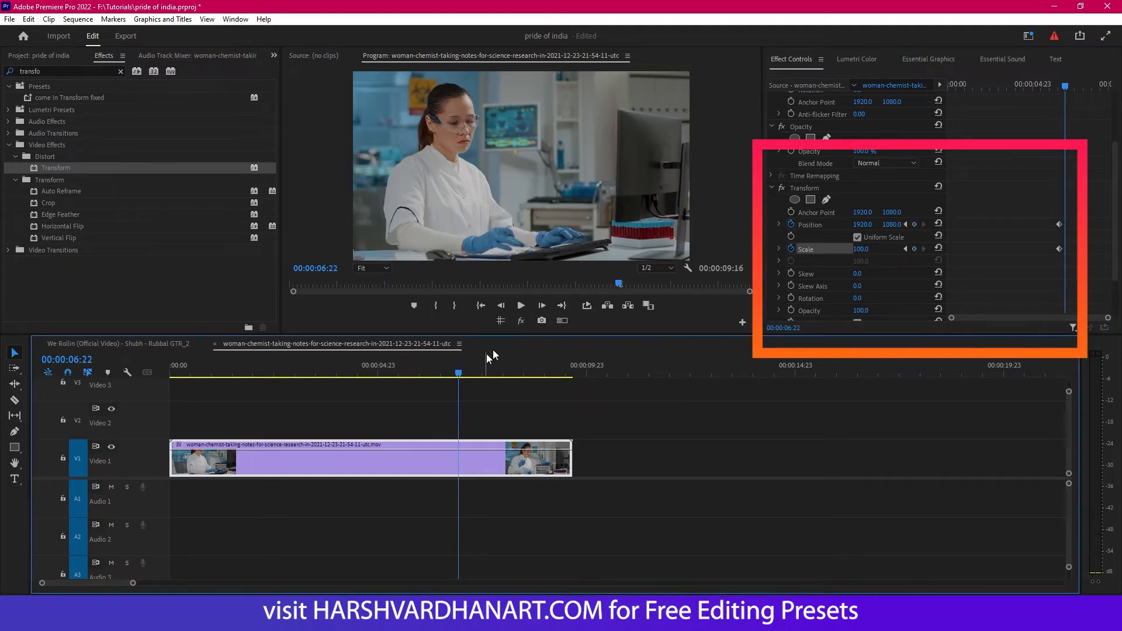
pyautogui.moveTo(860, 252); pyautogui.dragTo(817, 228)
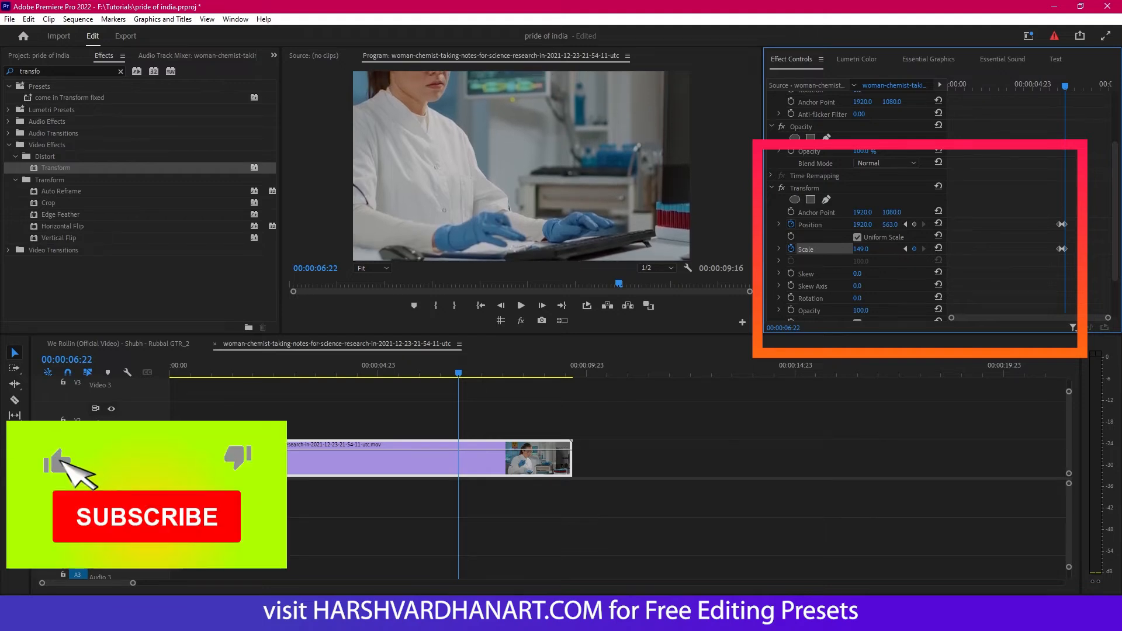
pyautogui.click(1058, 89)
pyautogui.press('space')
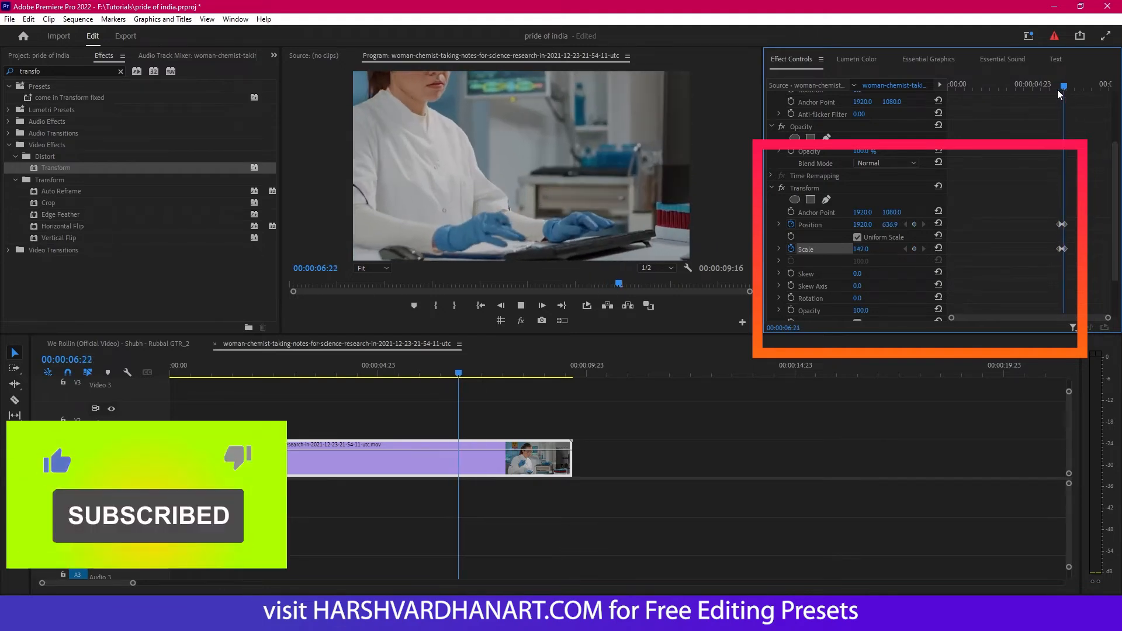
pyautogui.press('space')
# - Duplicate the zoomed-in Transform Position and Scale keyframes farther along the clip and play back the hold
pyautogui.moveTo(1082, 214); pyautogui.dragTo(1061, 257)
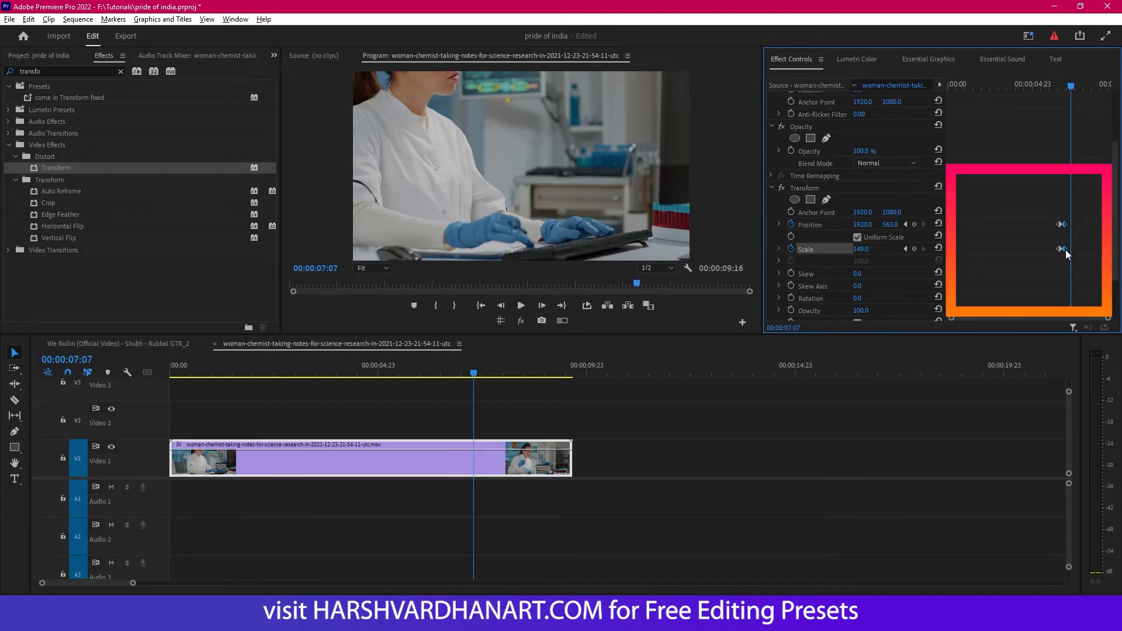
pyautogui.moveTo(1065, 250); pyautogui.dragTo(1091, 248)
pyautogui.moveTo(1075, 87); pyautogui.dragTo(1054, 91)
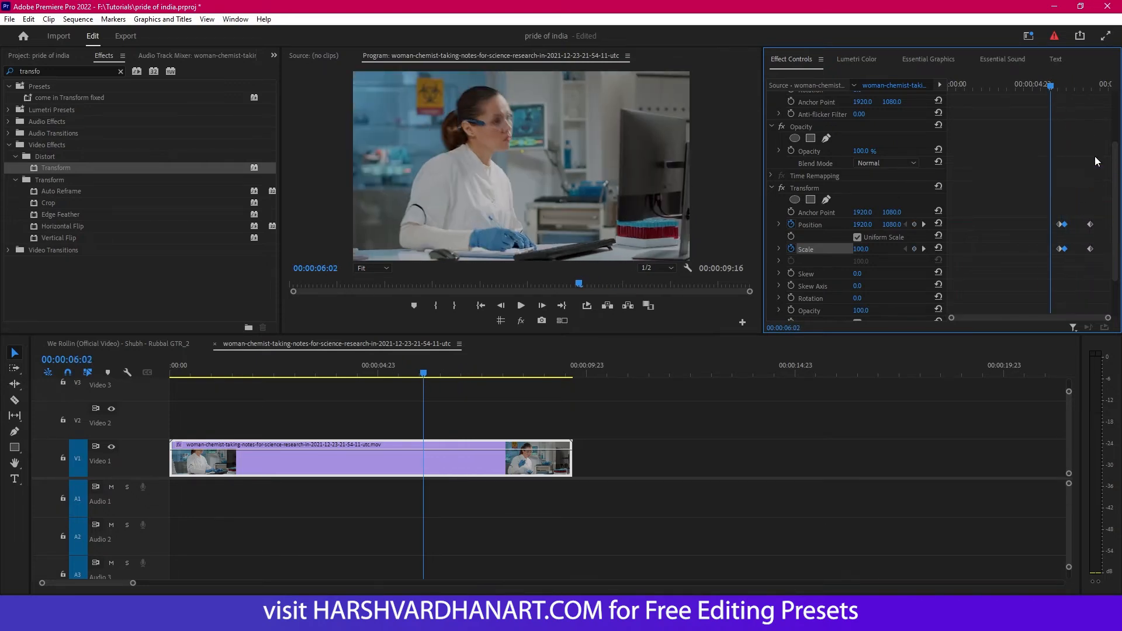
pyautogui.press('space')
pyautogui.scroll(-1, 1096, 160)
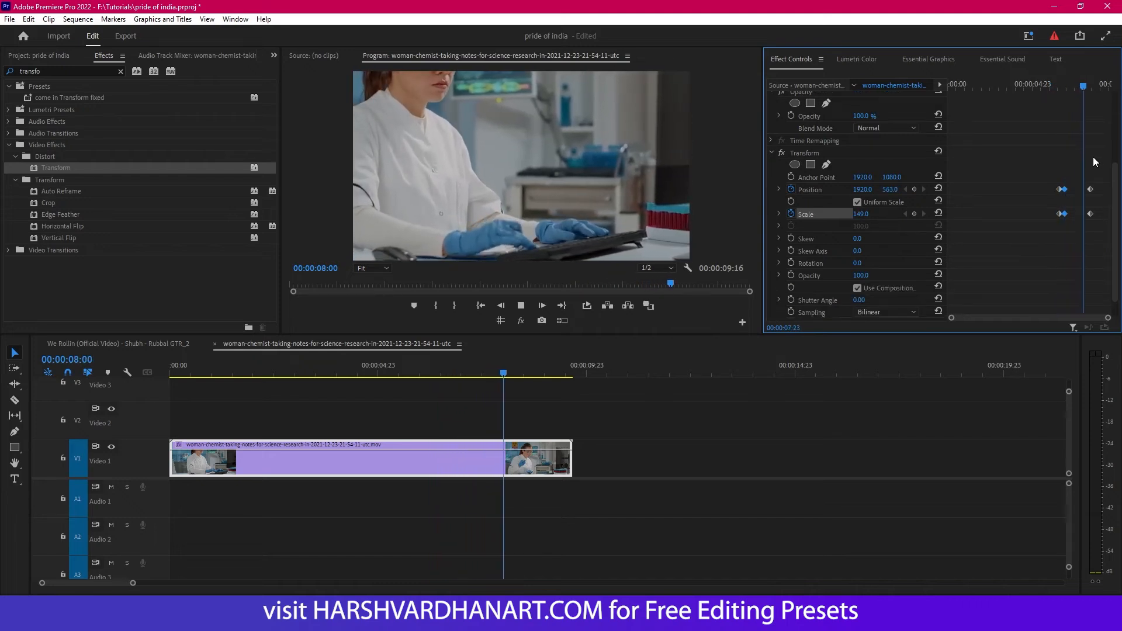
pyautogui.press('space')
# - Reset the Transform effect's Scale and Position to their defaults at 00:00:08:23 and play back the zoom in and out
pyautogui.moveTo(1095, 89); pyautogui.dragTo(1100, 87)
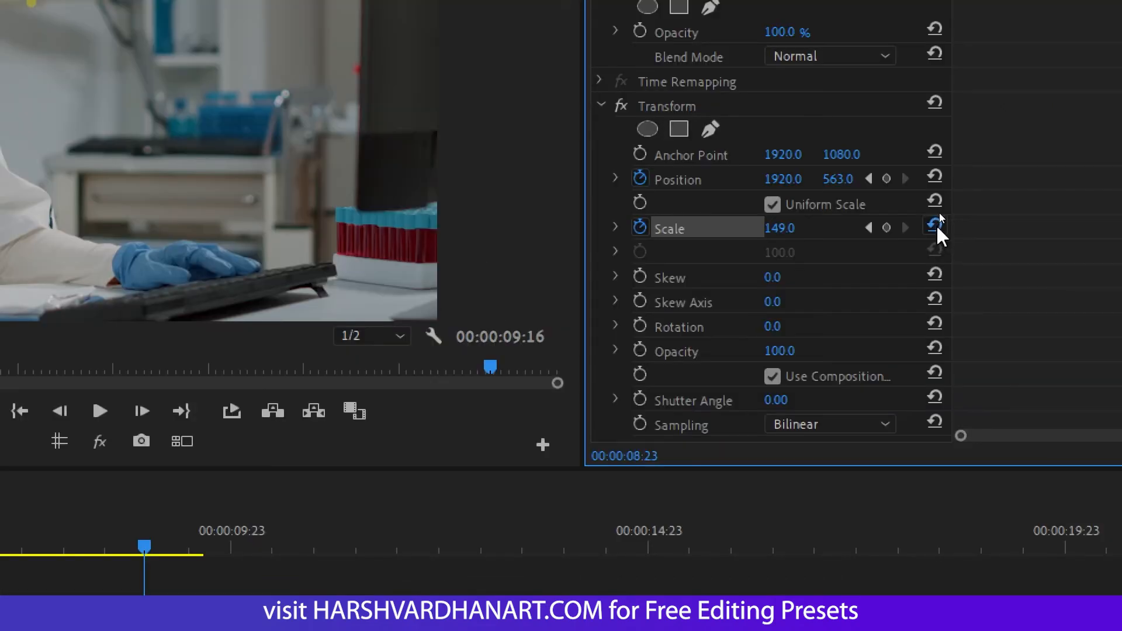
pyautogui.click(939, 212)
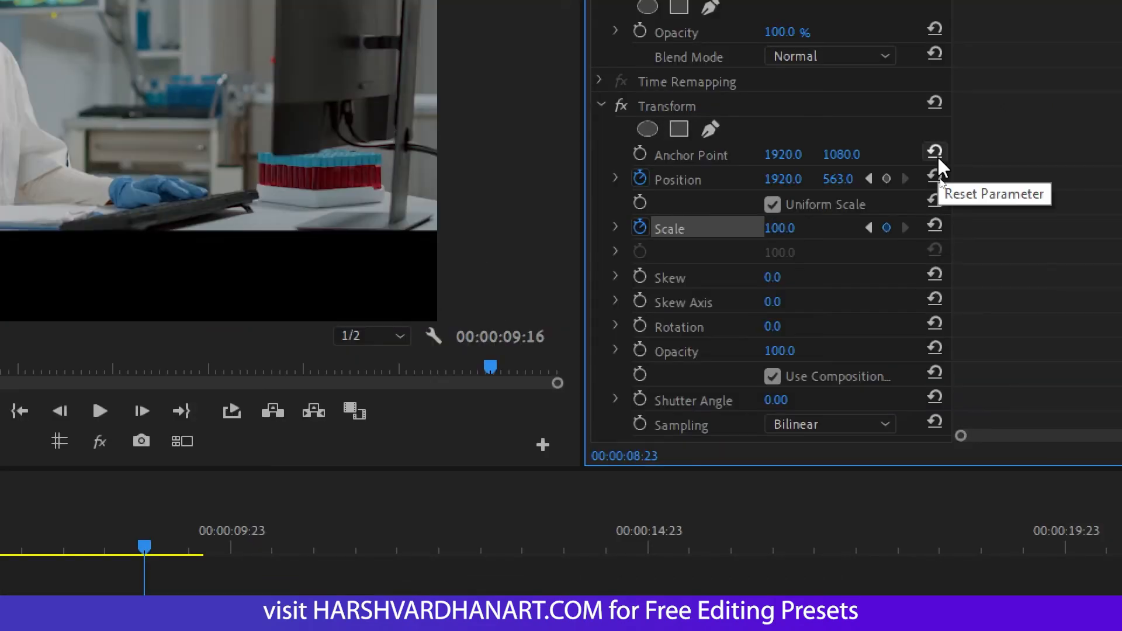
pyautogui.click(935, 176)
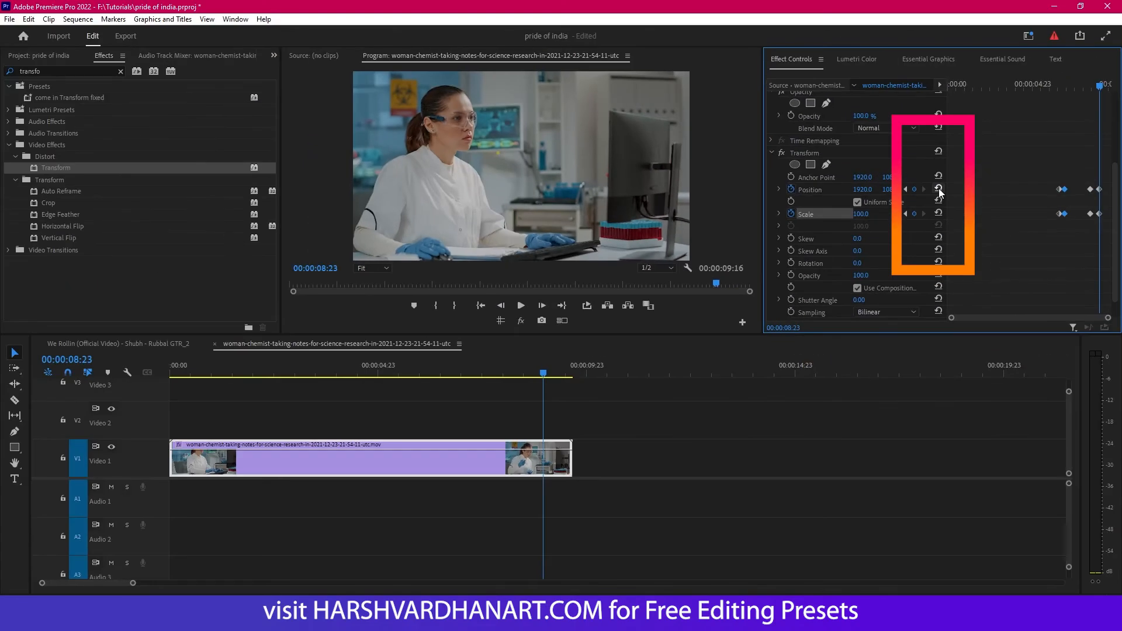
pyautogui.click(1036, 89)
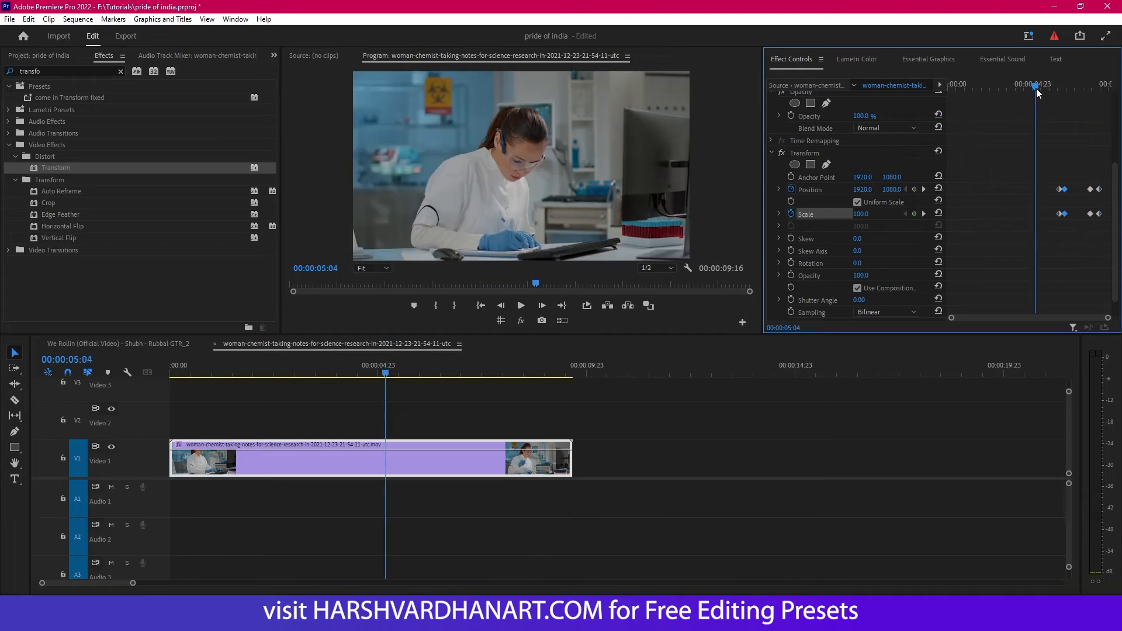
pyautogui.press('space')
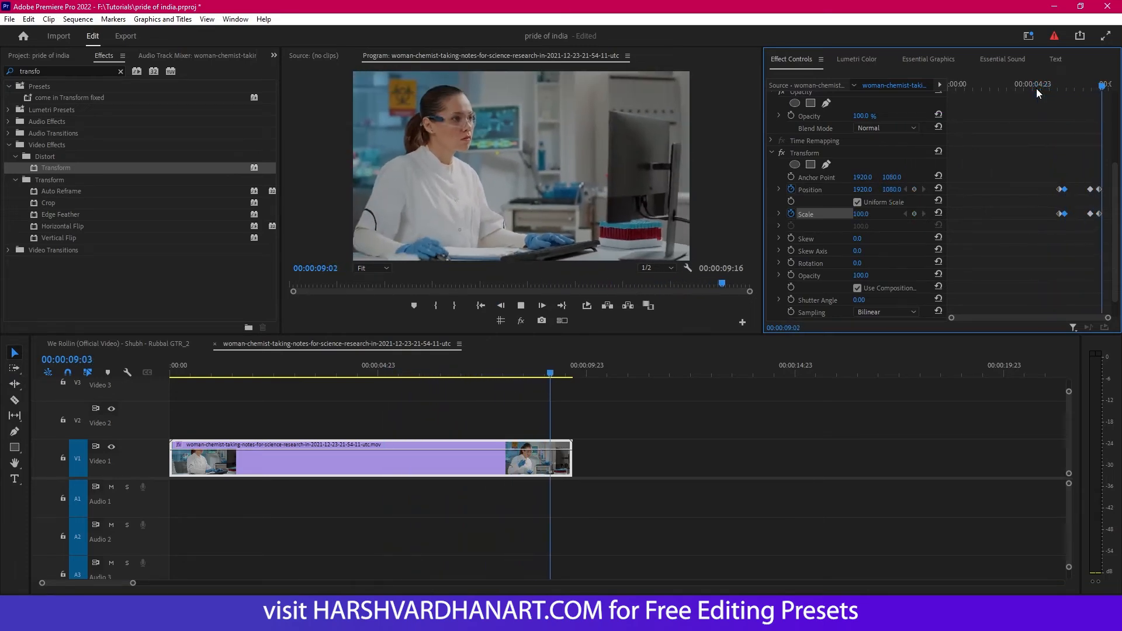
pyautogui.press('space')
pyautogui.scroll(2, 1115, 198)
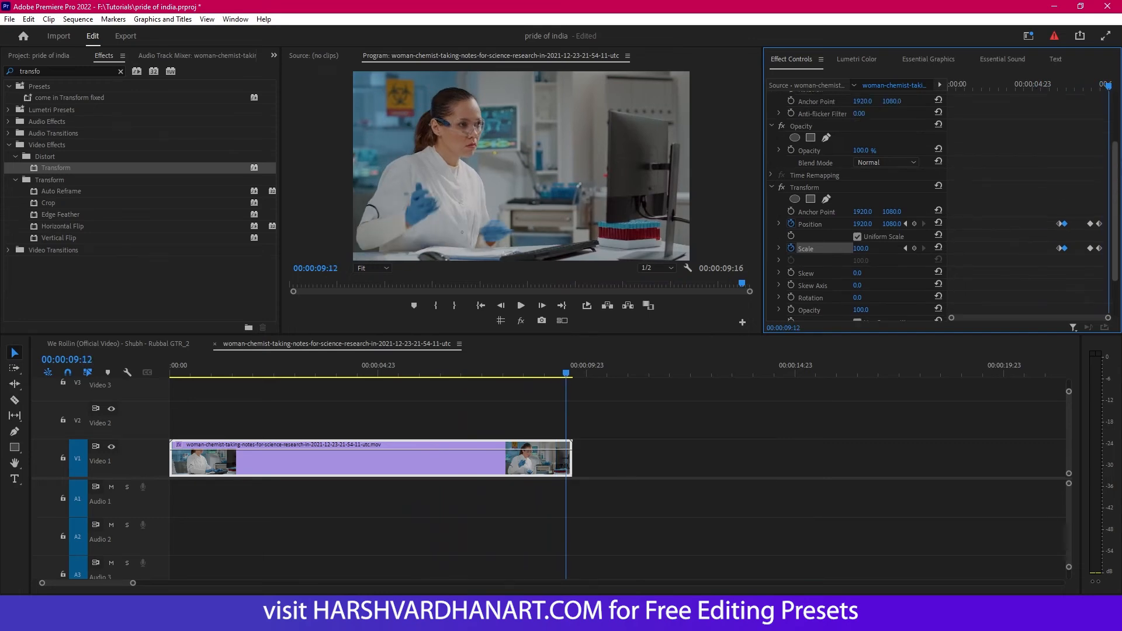
# - Save the animated Transform effect as a preset named "zoom preset in and out"
pyautogui.moveTo(1109, 86); pyautogui.dragTo(1047, 89)
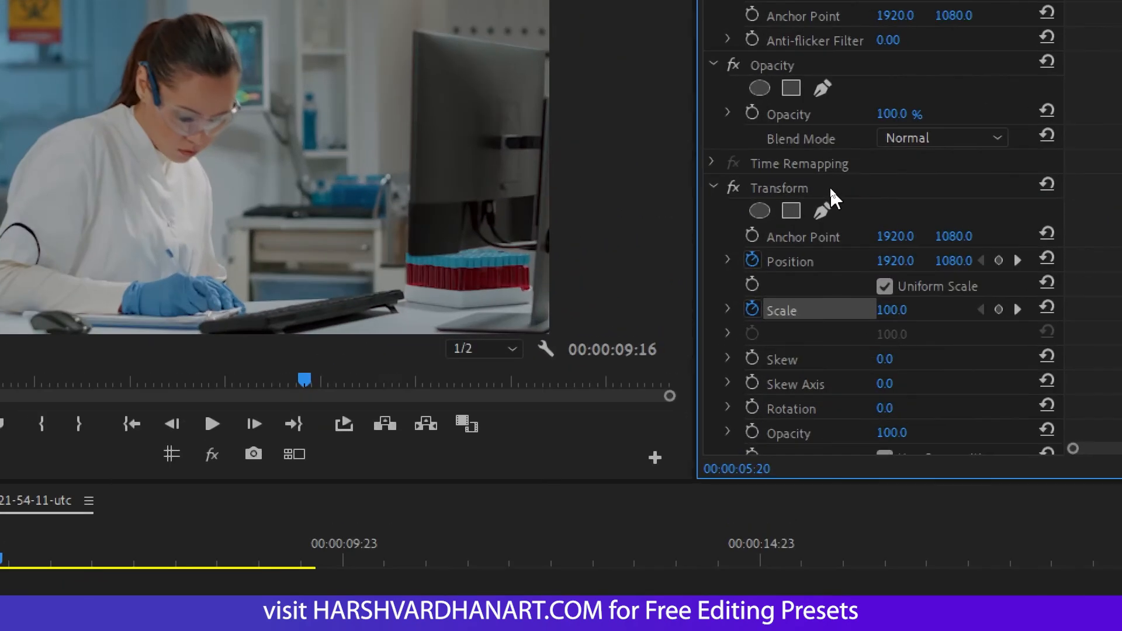
pyautogui.click(830, 187)
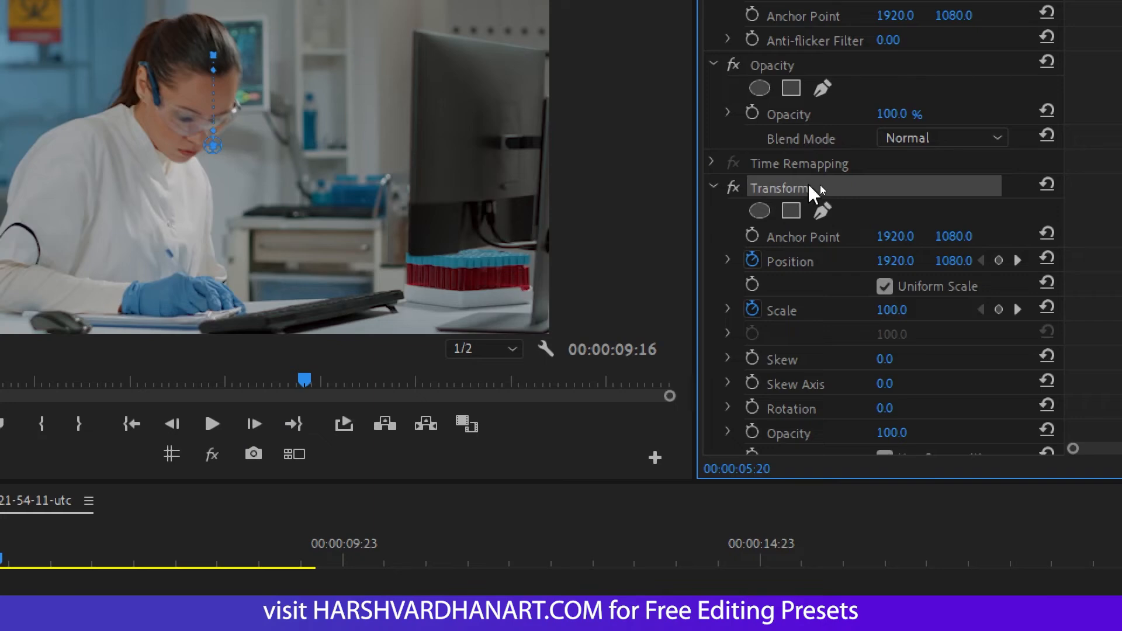
pyautogui.rightClick(834, 185)
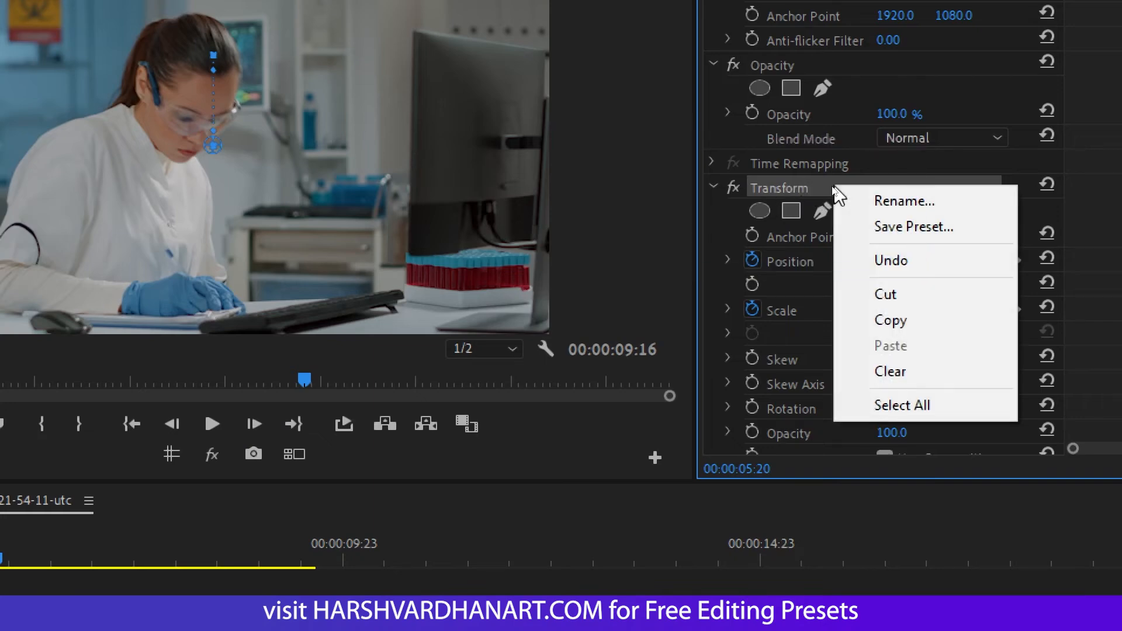
pyautogui.click(900, 228)
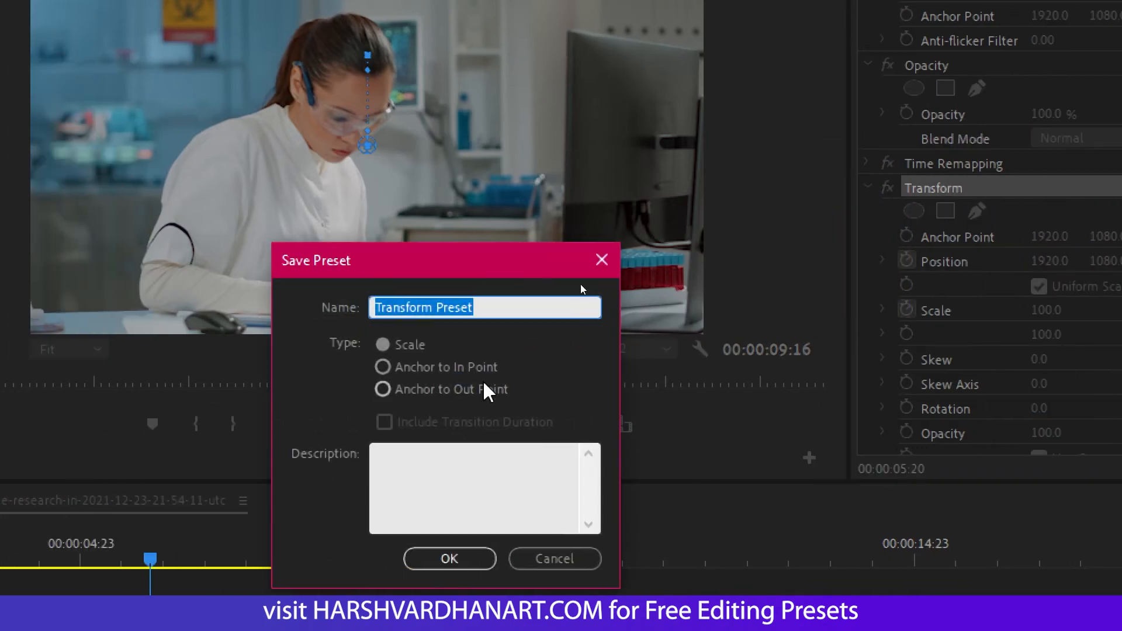
pyautogui.write('zoo')
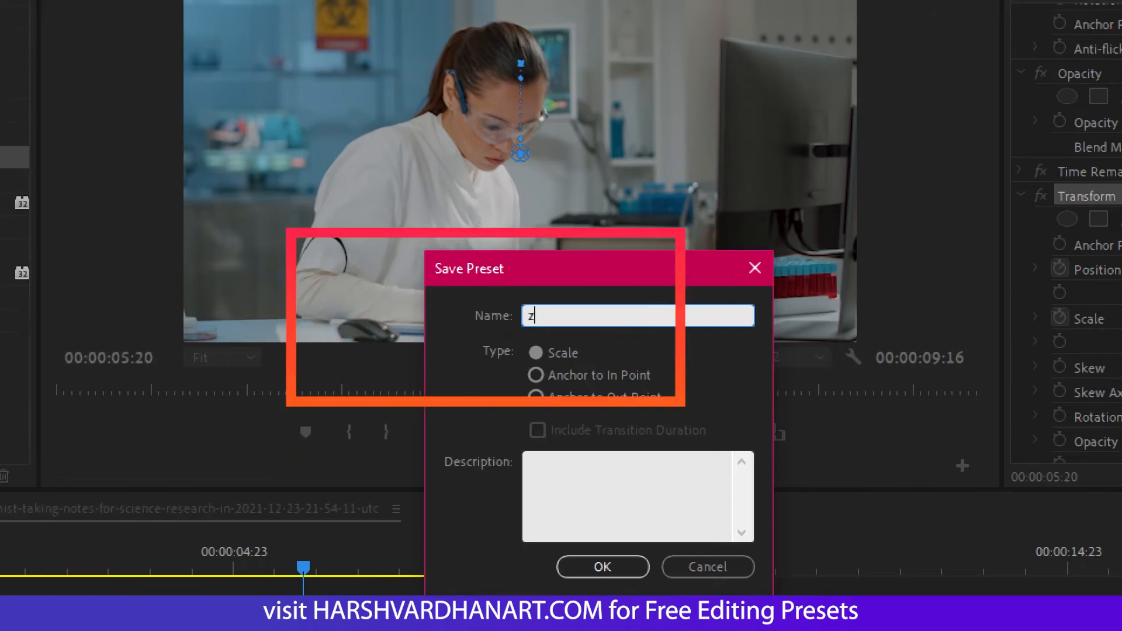
pyautogui.write('m preset ')
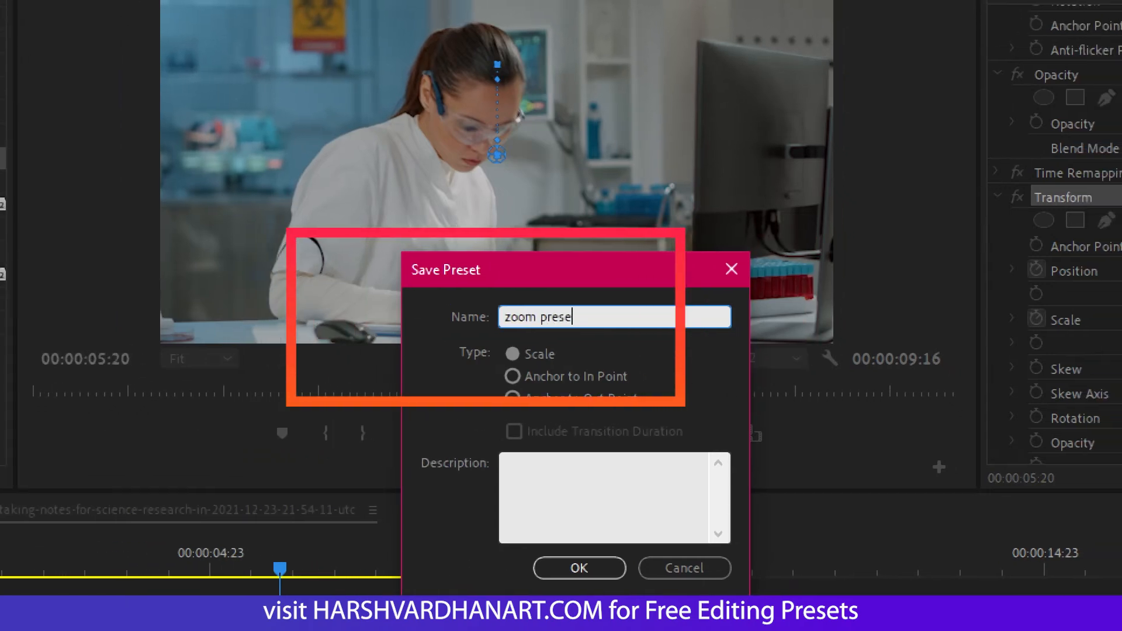
pyautogui.write('in and out')
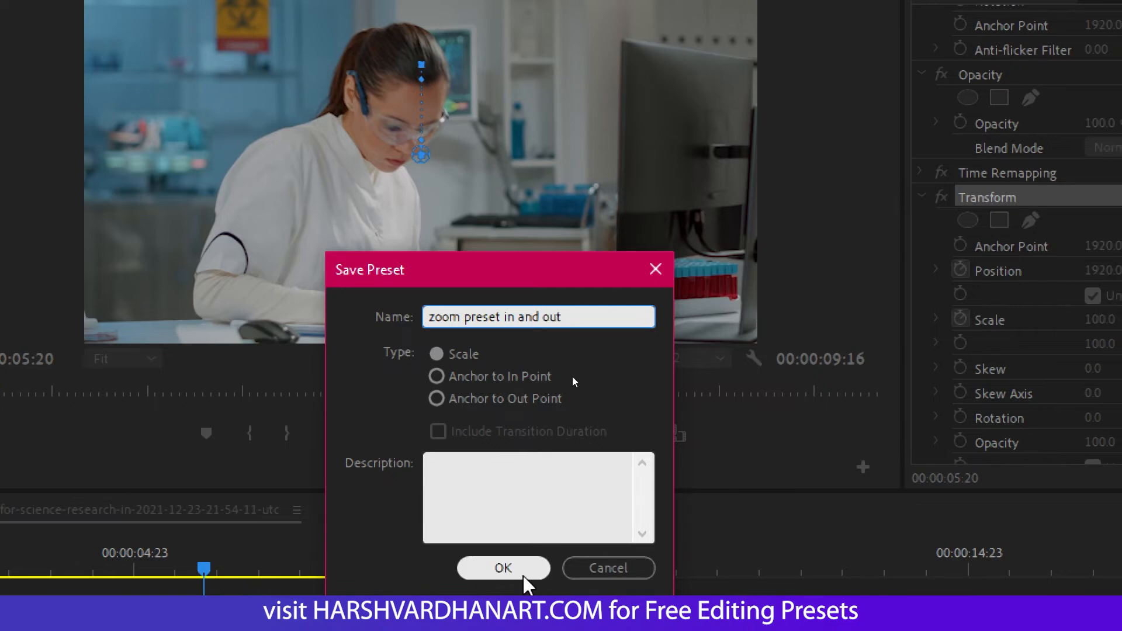
pyautogui.click(523, 574)
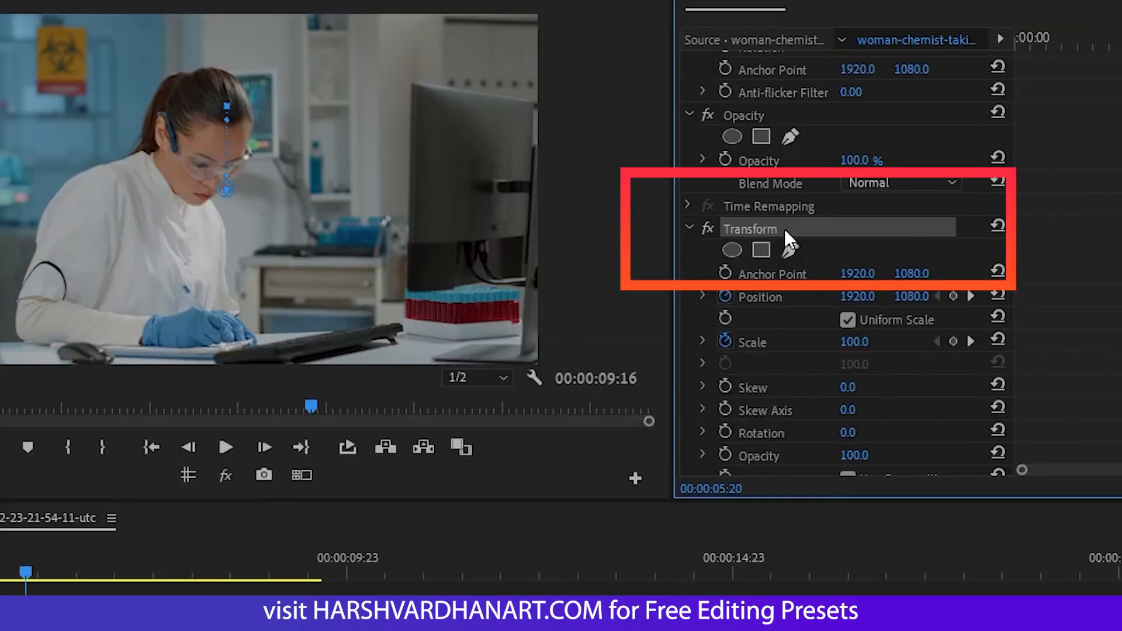
# - Remove the Transform effect from the clip, search the effects for "zoom pre" and apply the "zoom preset in and out" preset instead
pyautogui.press('Delete')
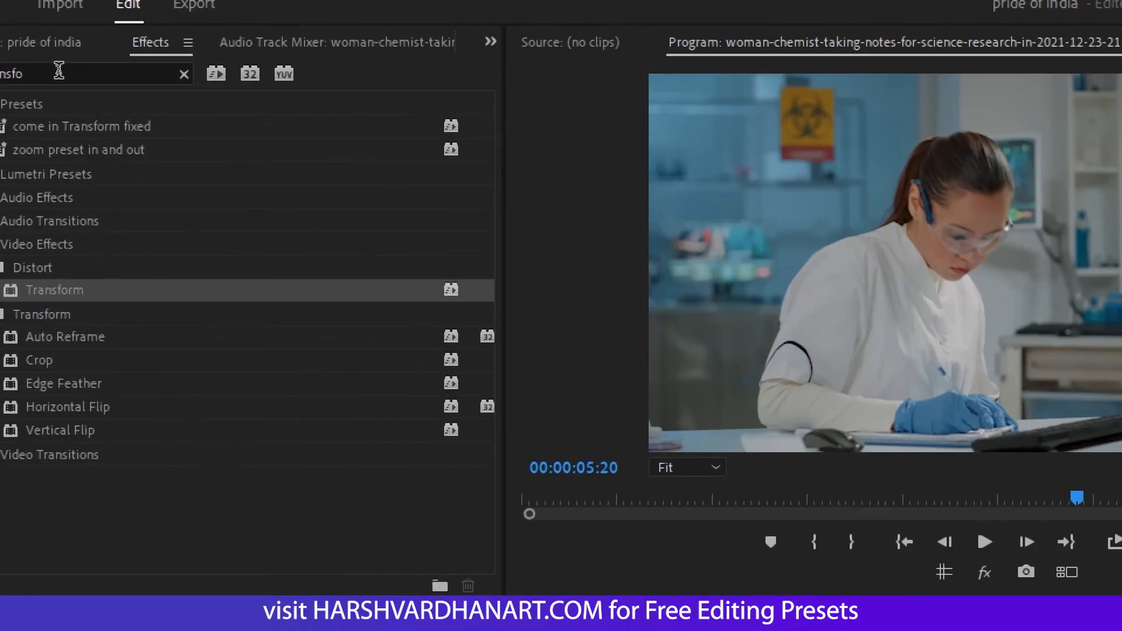
pyautogui.click(121, 71)
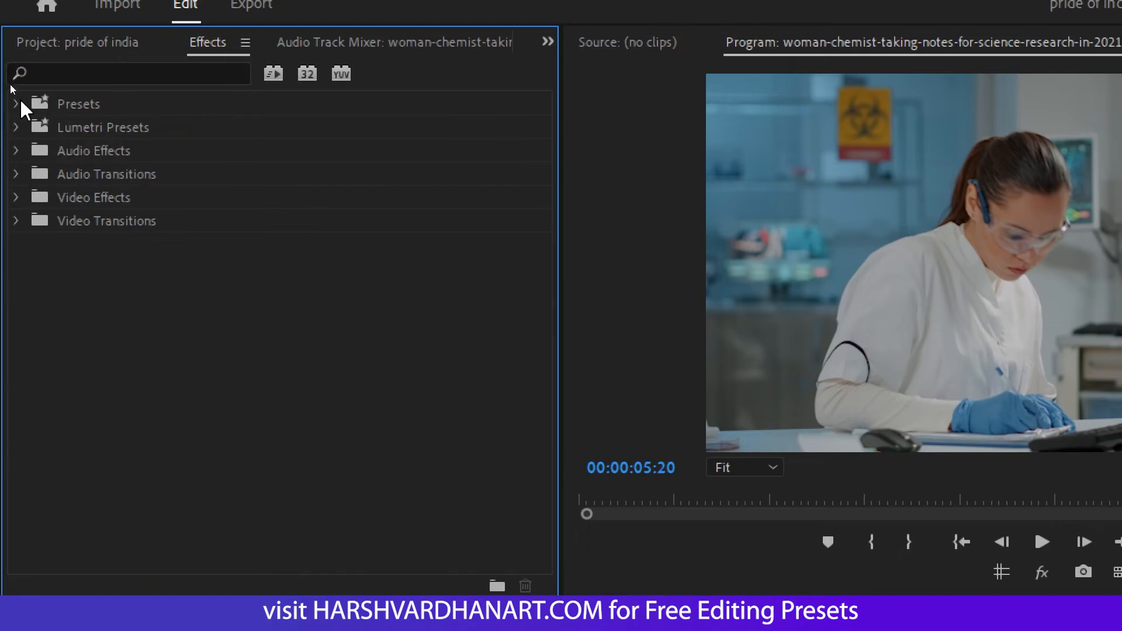
pyautogui.click(18, 103)
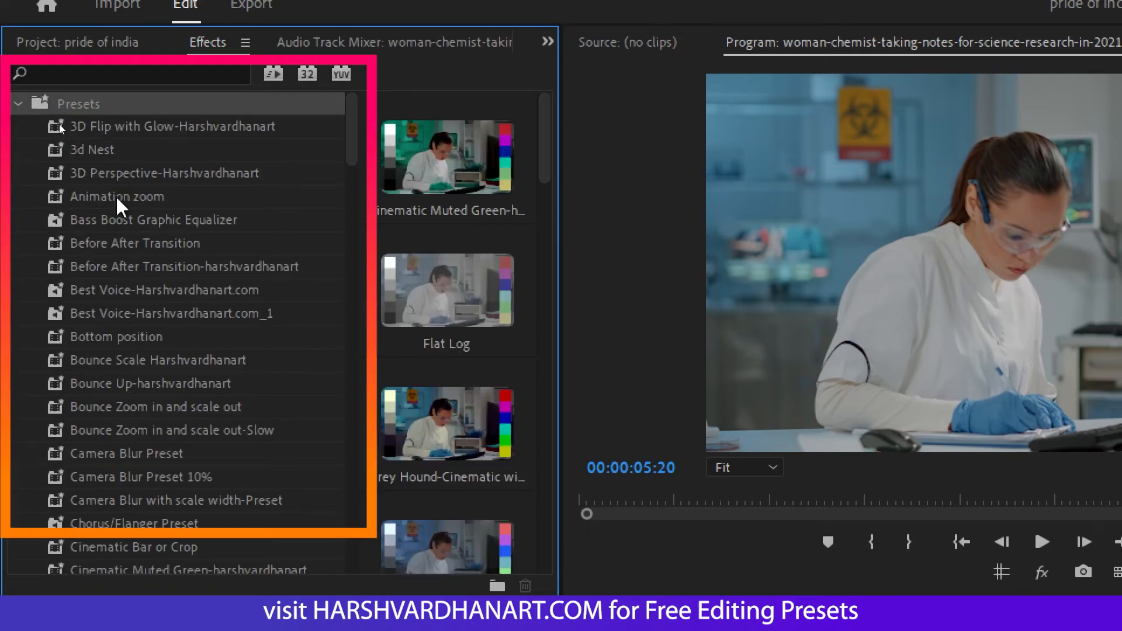
pyautogui.click(122, 72)
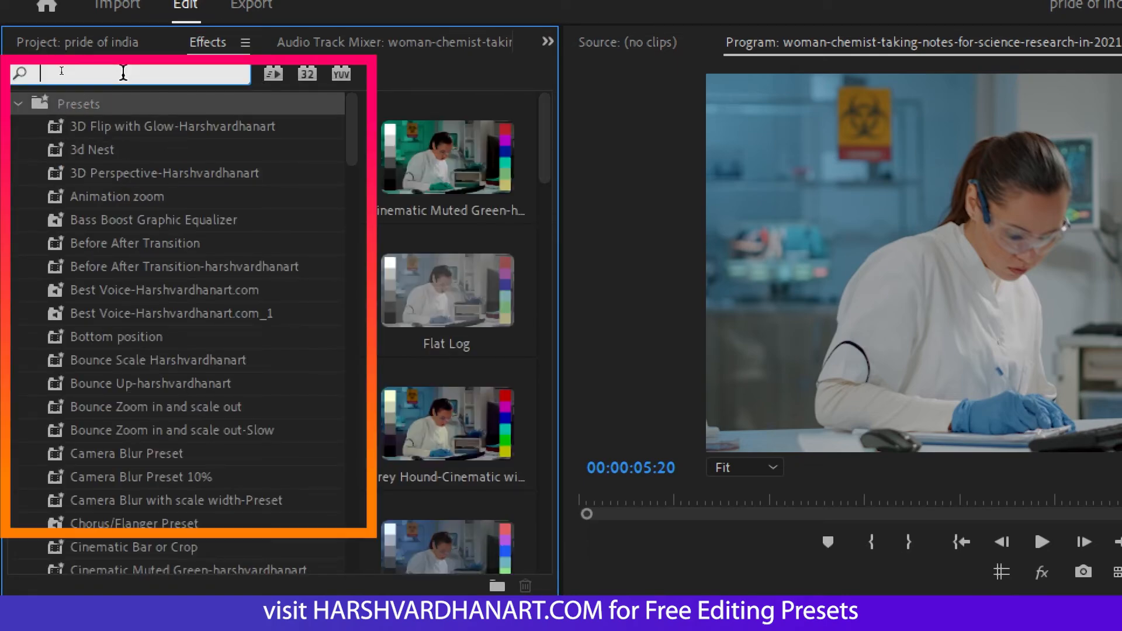
pyautogui.write('zoom pre')
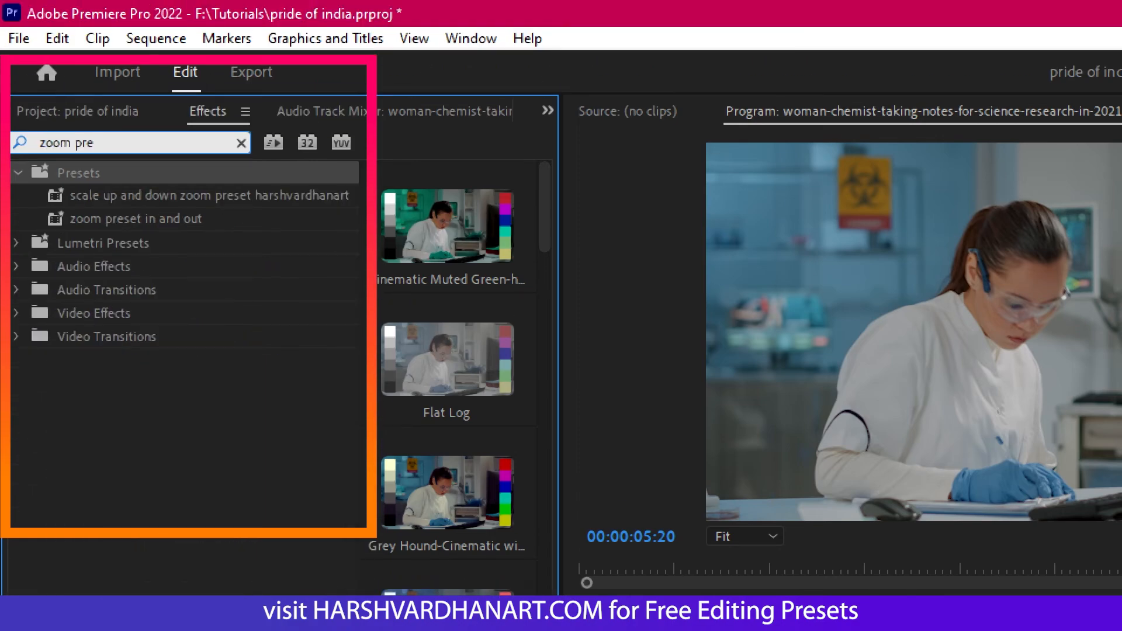
pyautogui.click(163, 218)
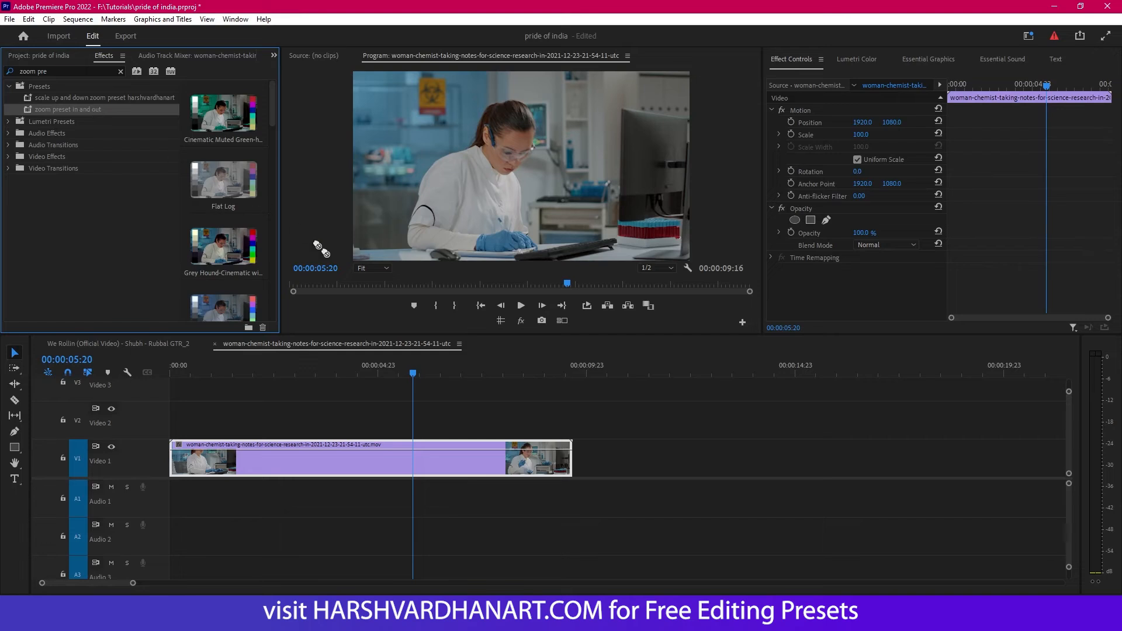
pyautogui.moveTo(320, 248); pyautogui.dragTo(417, 453)
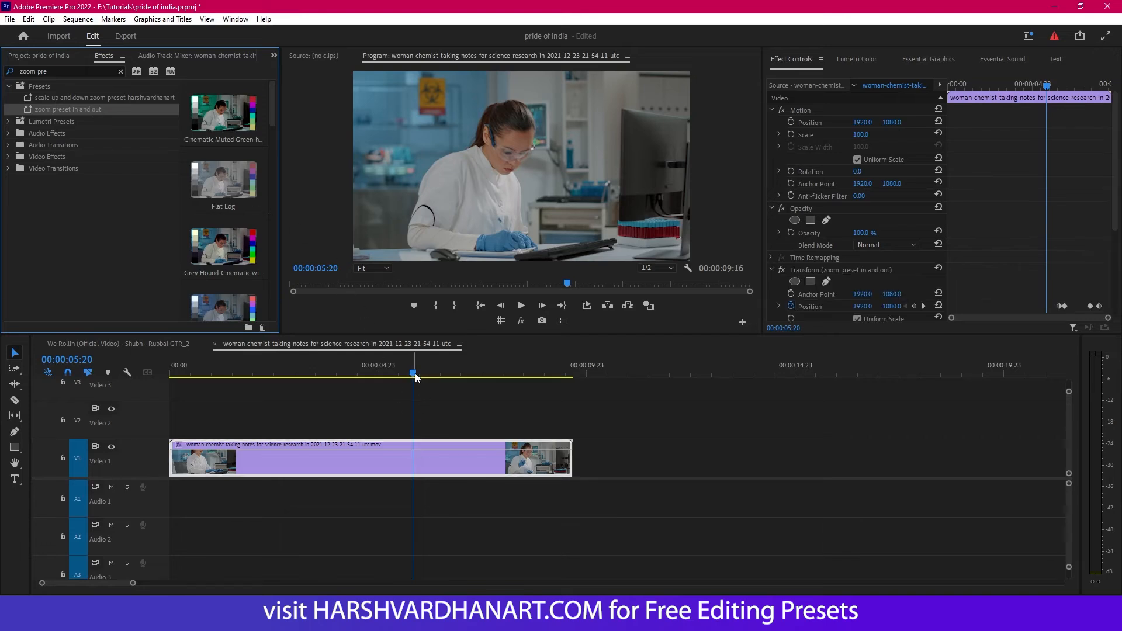
# - Play back the clip from about 00:00:05:20 to review the applied zoom preset
pyautogui.click(412, 374)
pyautogui.press('space')
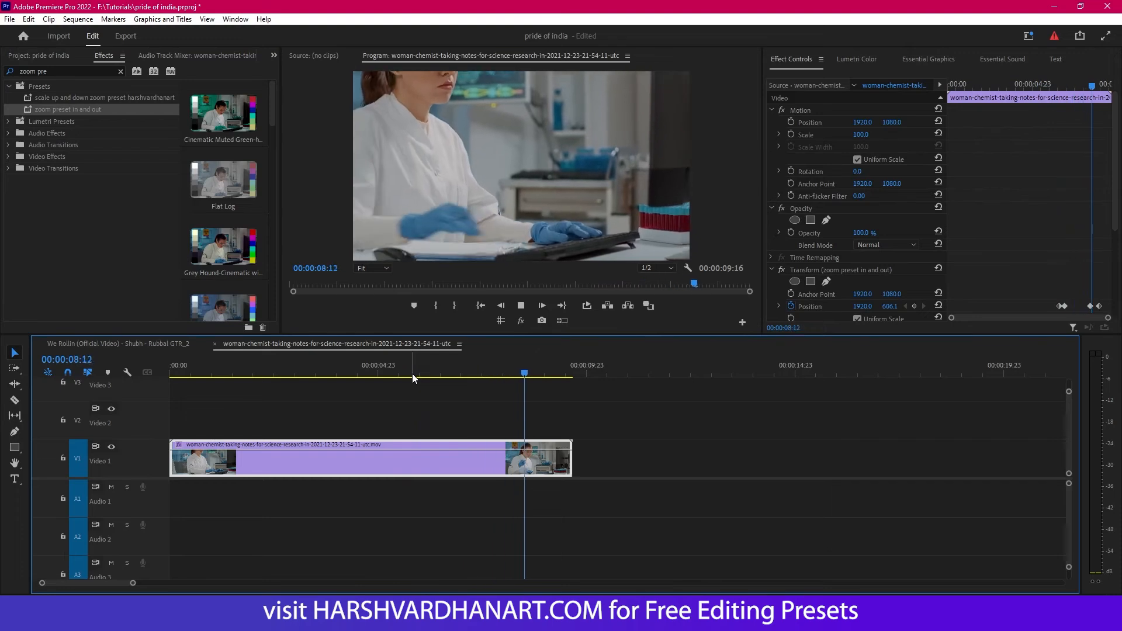
pyautogui.click(413, 374)
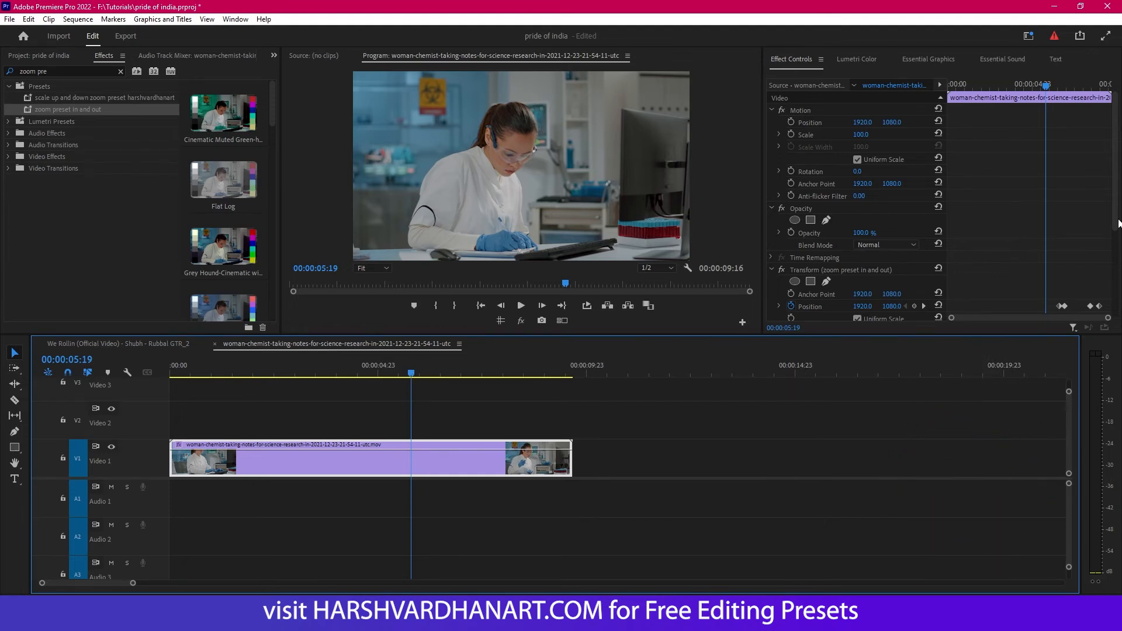
# - Set the clip's Motion Scale to 112 and play back the preset zoom with it
pyautogui.click(1117, 245)
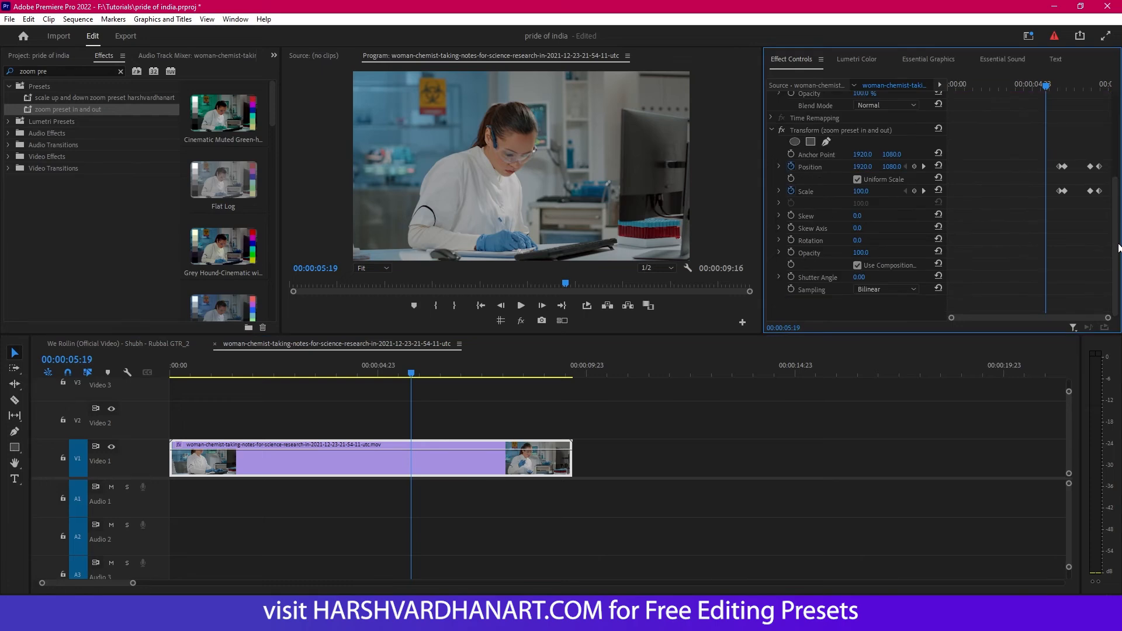
pyautogui.moveTo(1117, 246); pyautogui.dragTo(1117, 159)
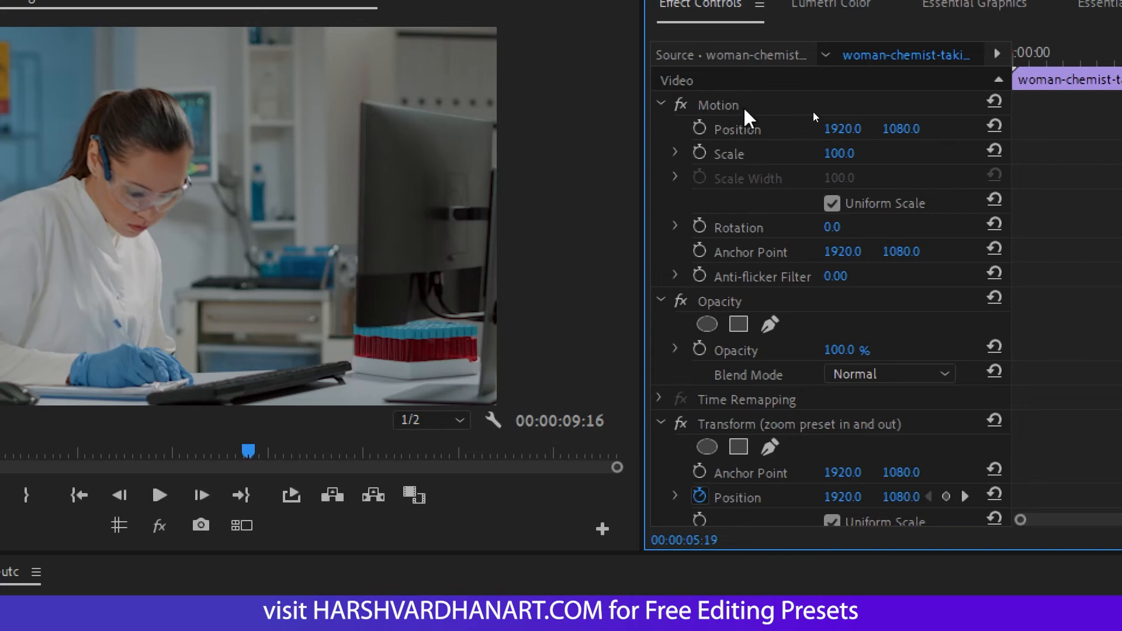
pyautogui.click(718, 106)
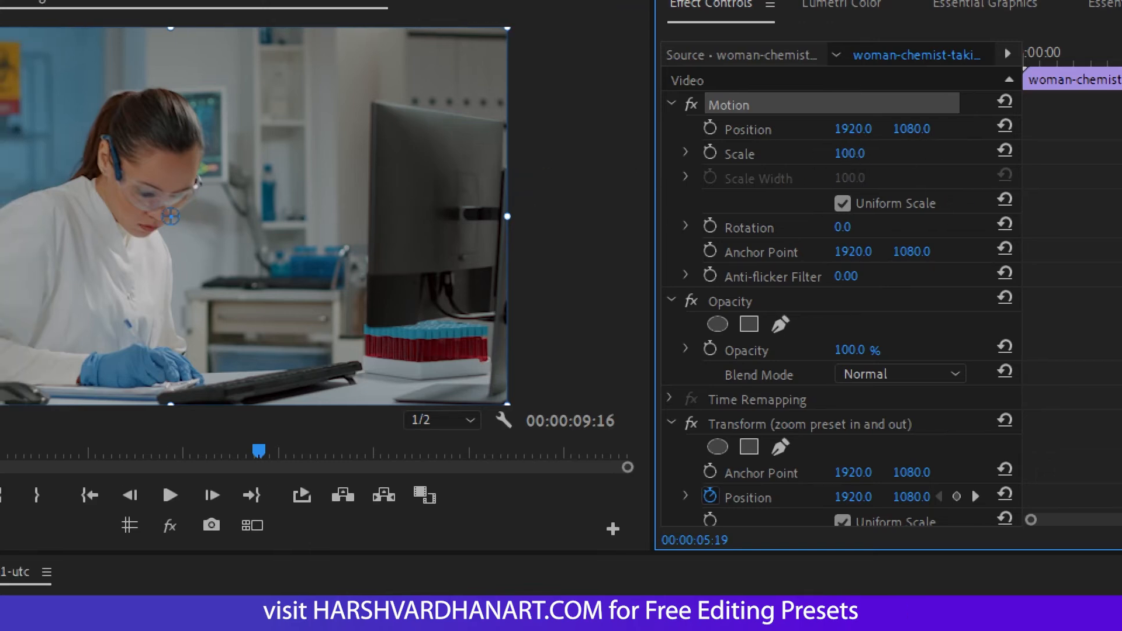
pyautogui.moveTo(849, 153); pyautogui.dragTo(856, 153)
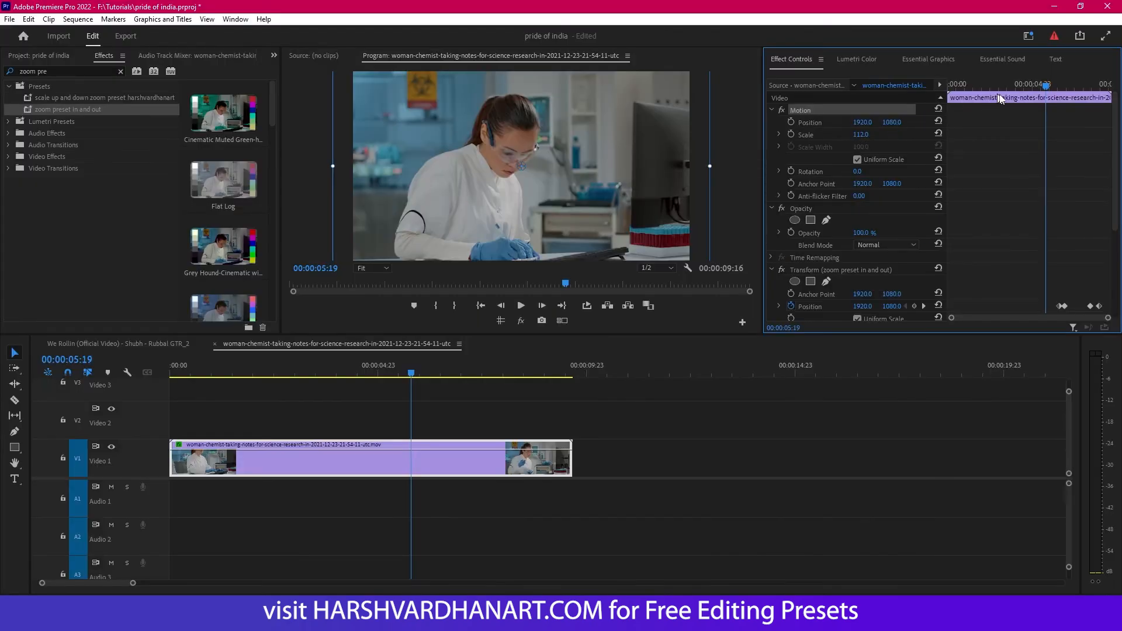
pyautogui.click(1037, 90)
pyautogui.press('space')
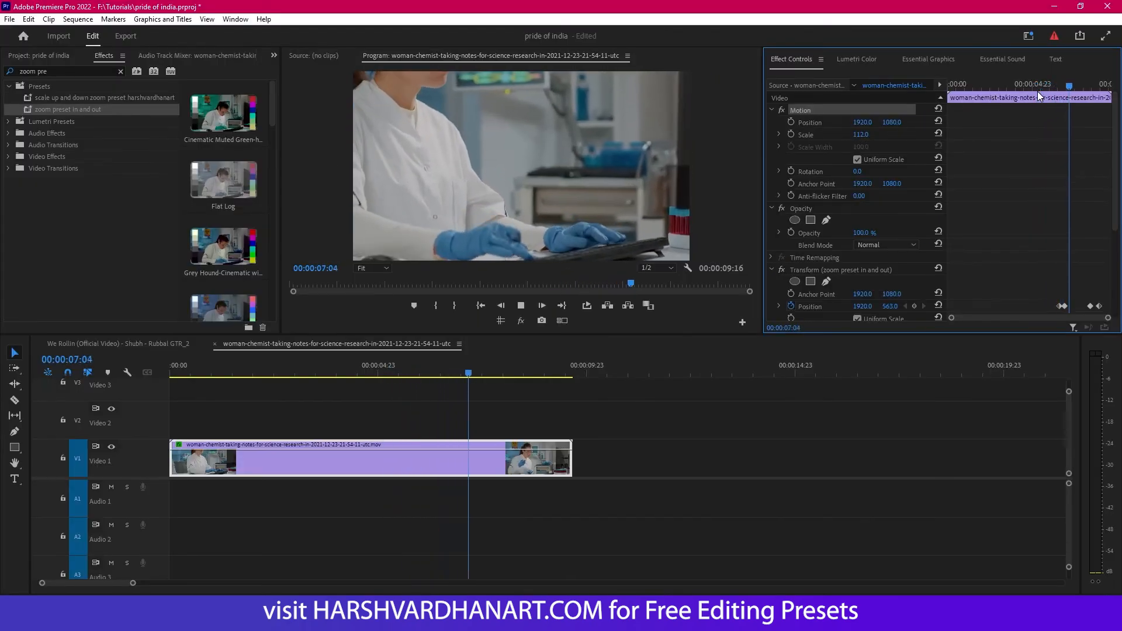
pyautogui.press('space')
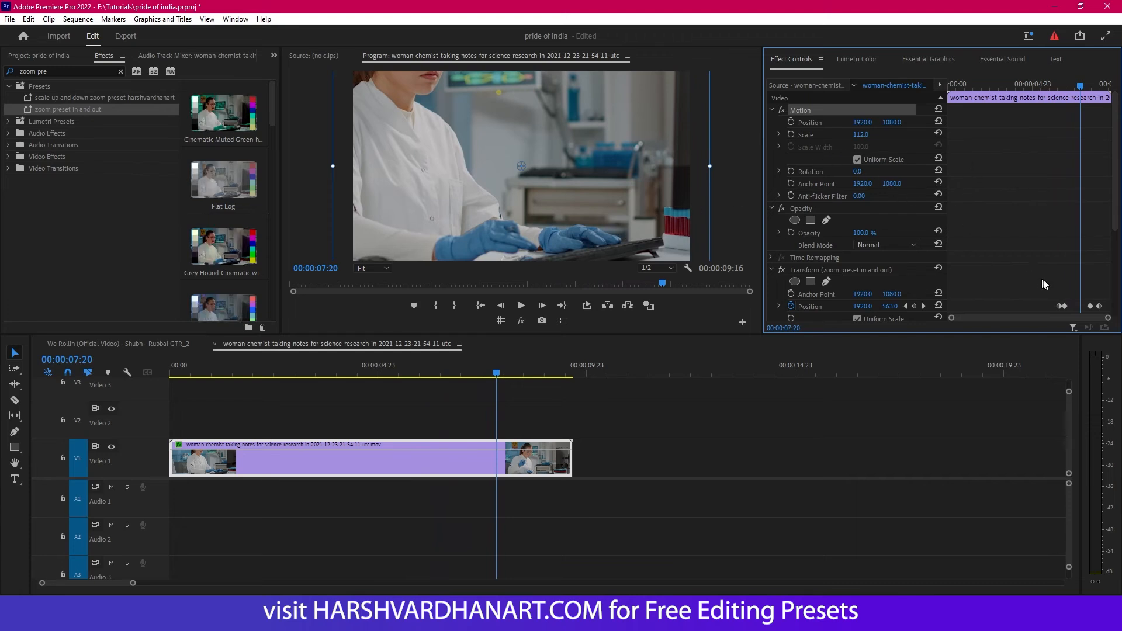
# - Duplicate the clip farther along Video 1 and disable the Transform effect on the copy
pyautogui.keyDown('alt'); pyautogui.moveTo(415, 468); pyautogui.dragTo(831, 468); pyautogui.keyUp('alt')
pyautogui.click(610, 365)
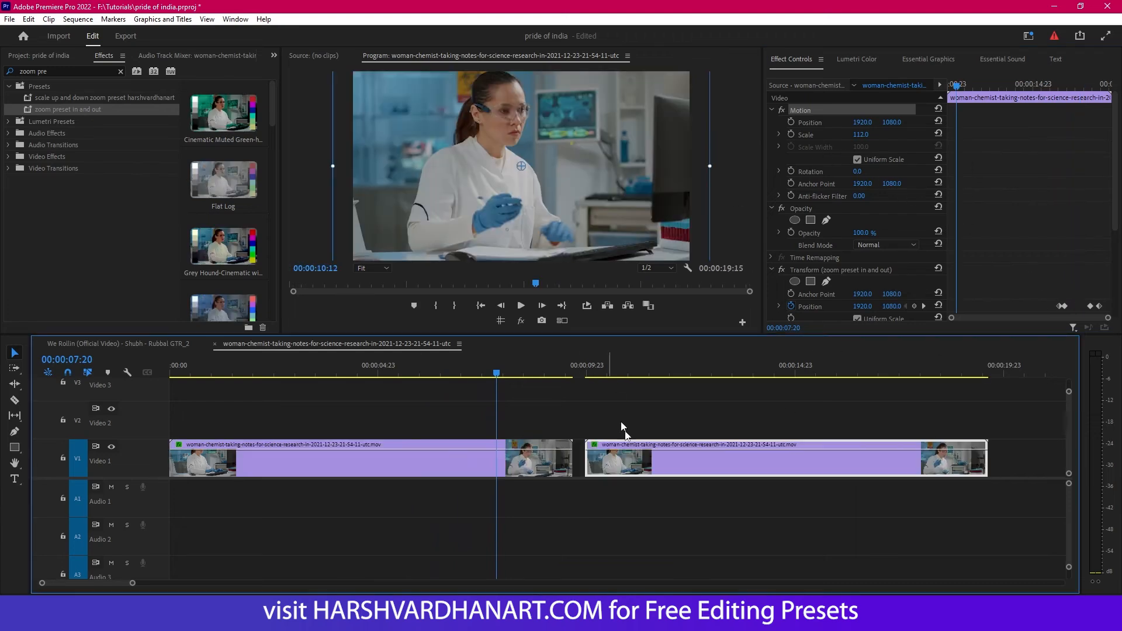
pyautogui.click(782, 270)
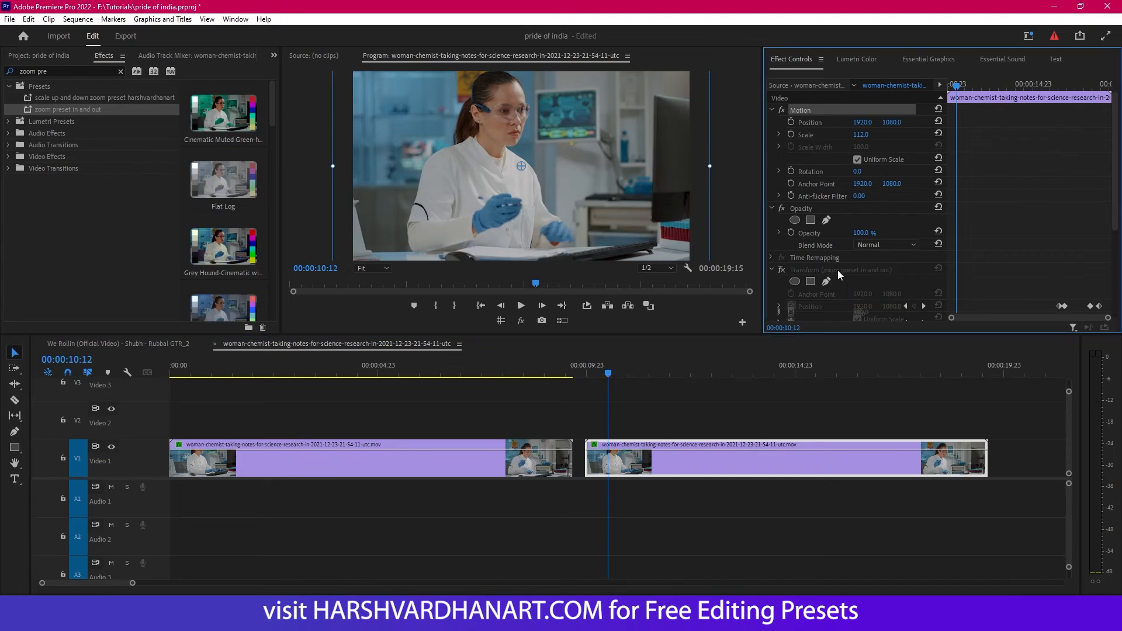
# - Animate the copy's Motion Position and Scale from 00:00:10:12 with four keyframes each, zooming to 144 with Position 1920, 706 and back to 100
pyautogui.click(791, 122)
pyautogui.click(791, 134)
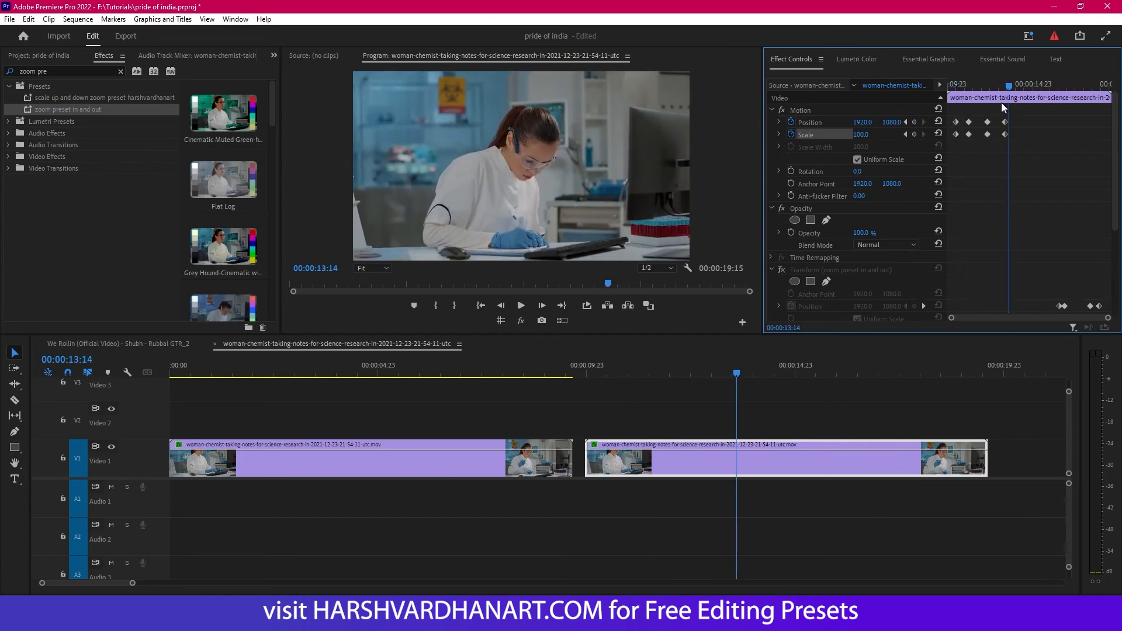
pyautogui.moveTo(973, 90); pyautogui.dragTo(956, 92)
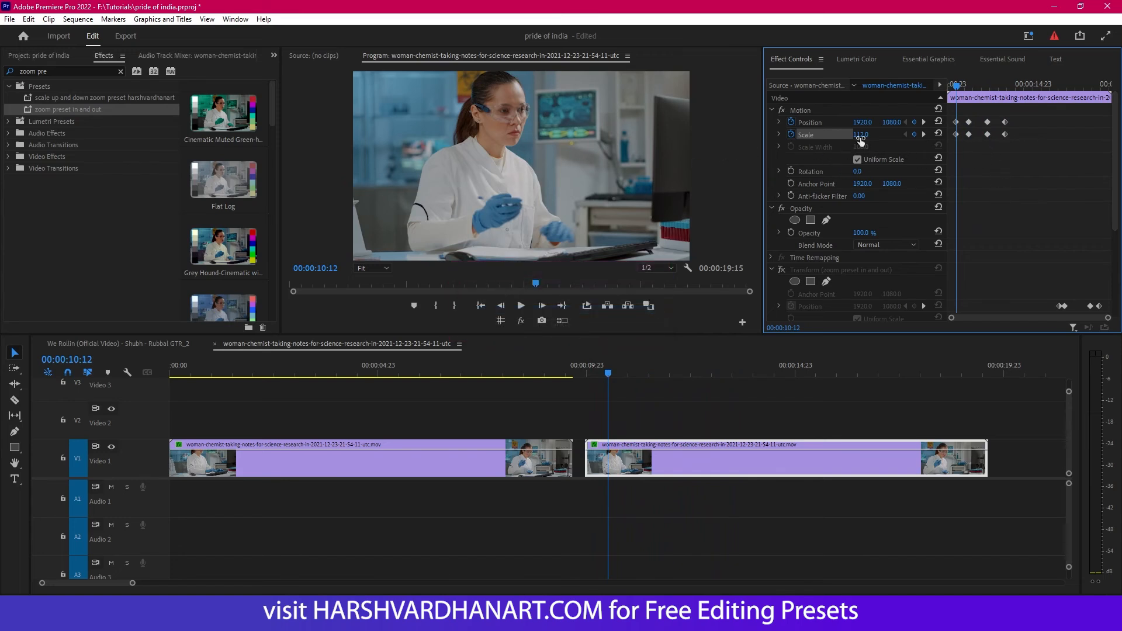
# - Add a Motion Scale keyframe of 131 at 00:00:10:03 on the copied clip
pyautogui.moveTo(959, 88); pyautogui.dragTo(950, 89)
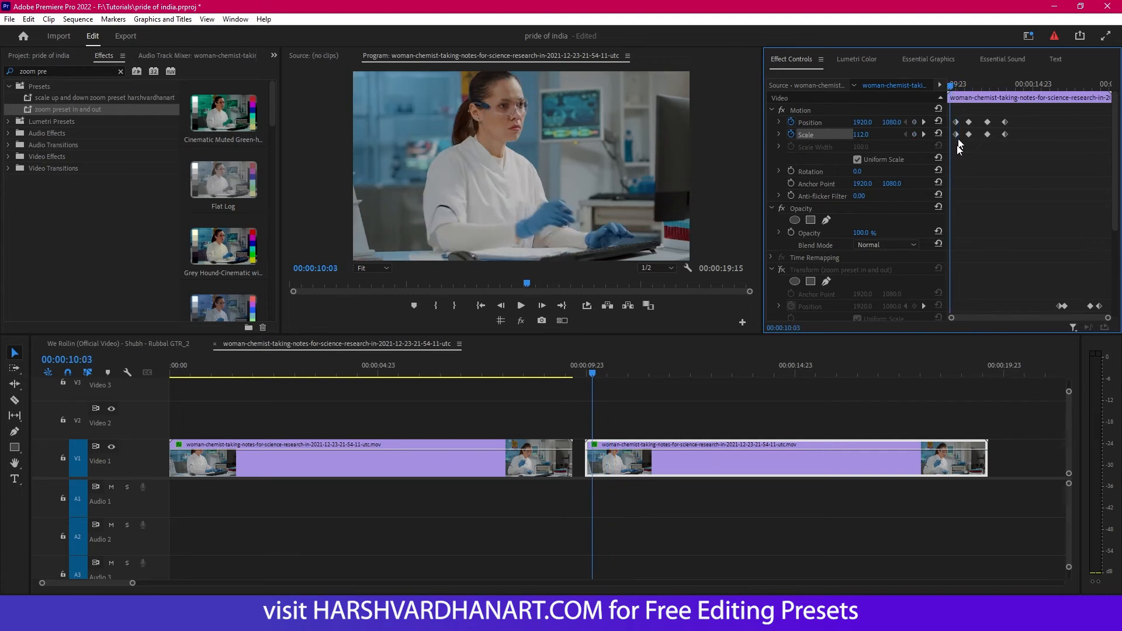
pyautogui.click(861, 138)
pyautogui.write('142')
pyautogui.press('Return')
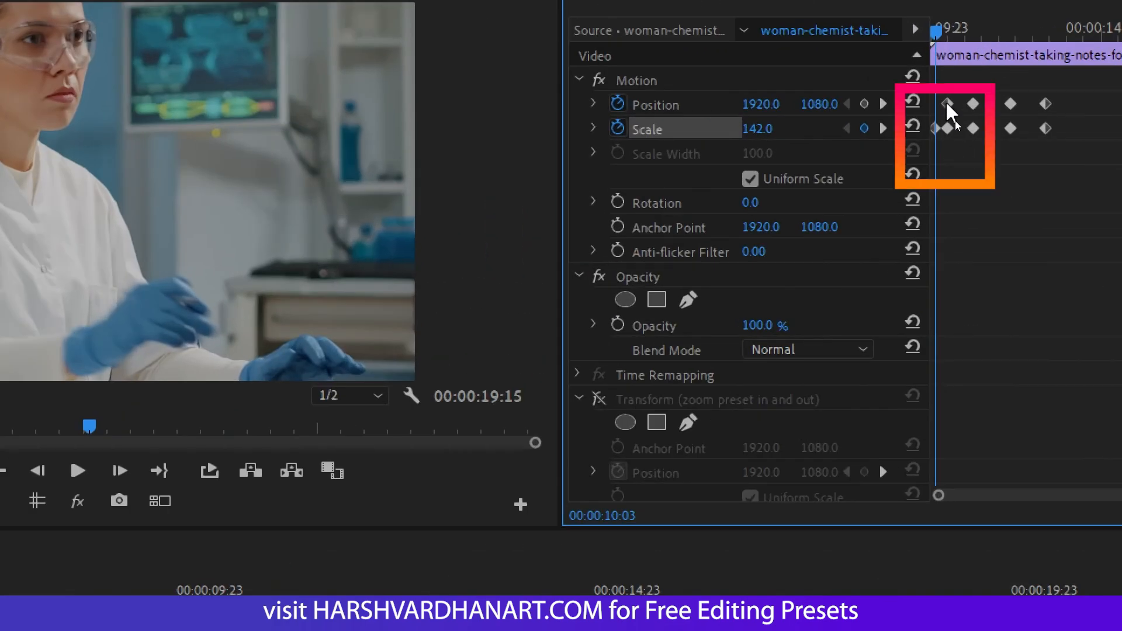
pyautogui.hotkey('ctrl', 'z')
pyautogui.moveTo(760, 129); pyautogui.dragTo(782, 130)
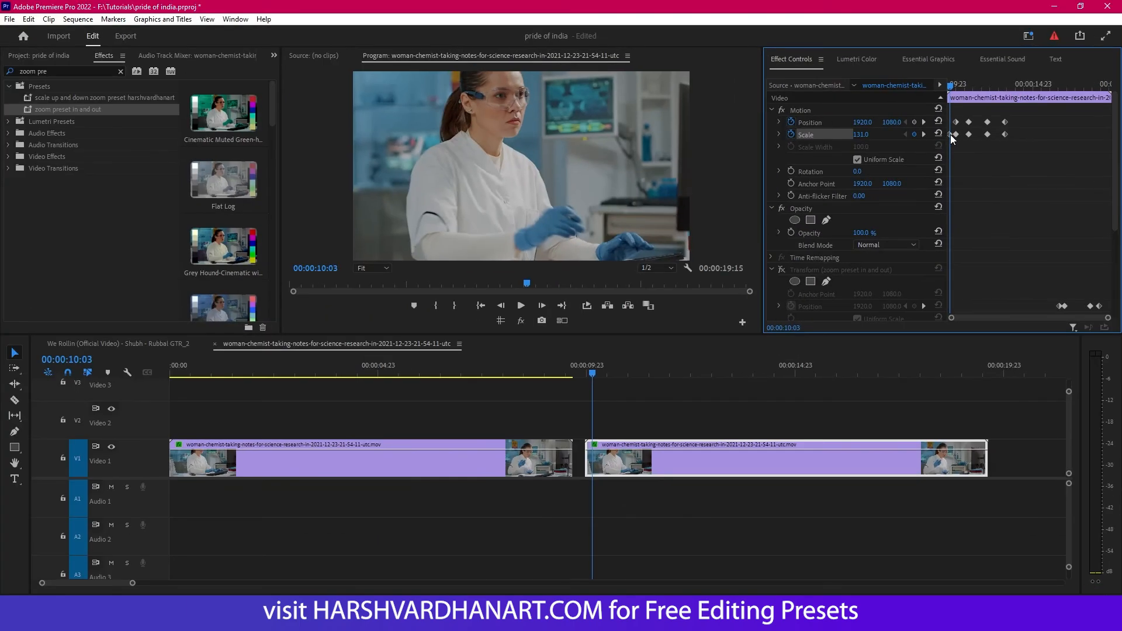
# - Play back the copied clip from its start to check how the changed scale affects the Motion keyframe animation
pyautogui.press('space')
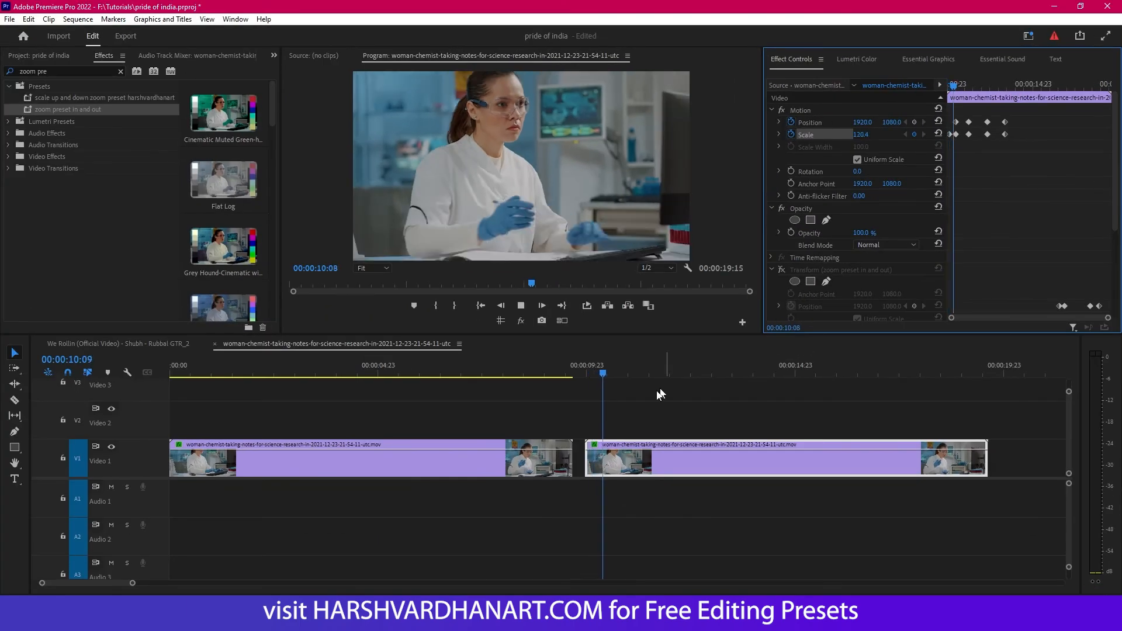
pyautogui.press('space')
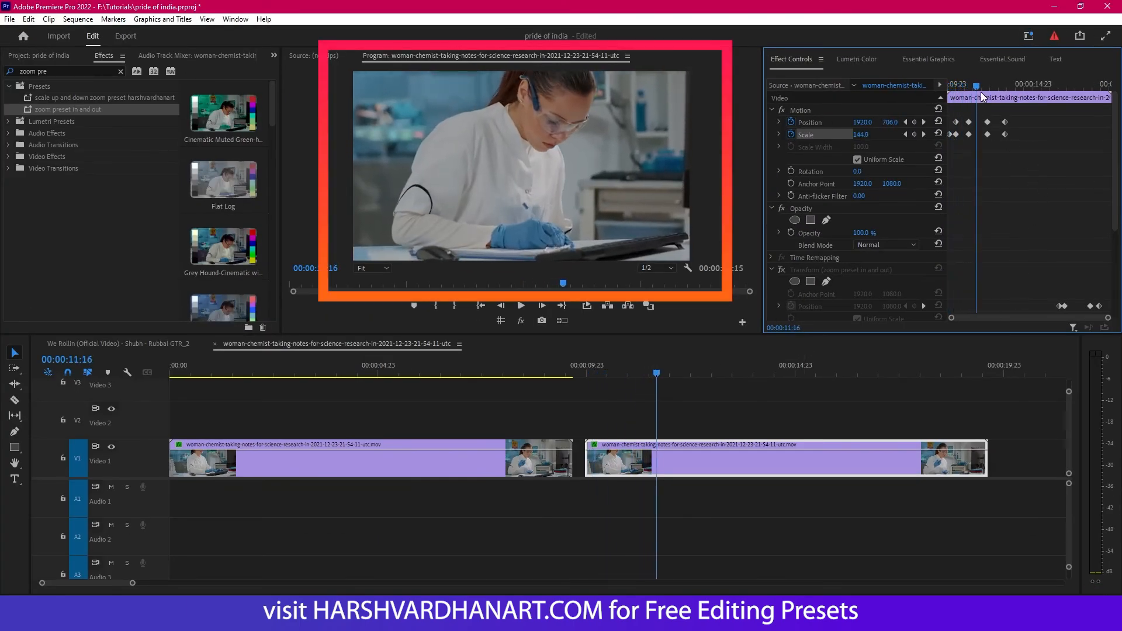
pyautogui.moveTo(977, 90); pyautogui.dragTo(945, 97)
pyautogui.press('space')
pyautogui.press('space')
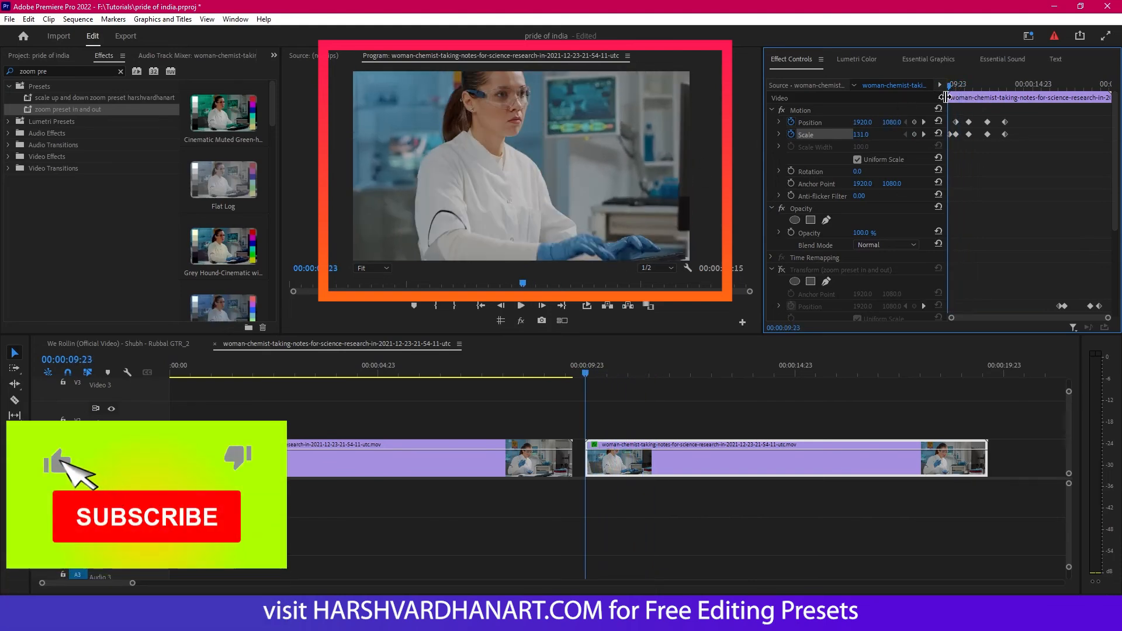
pyautogui.press('space')
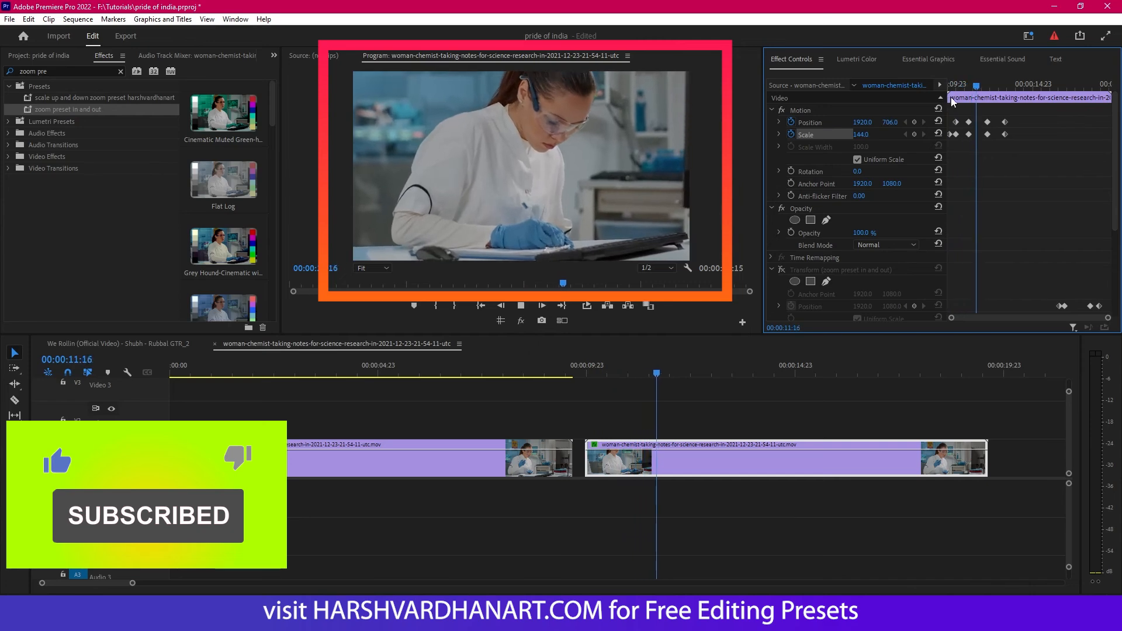
pyautogui.press('space')
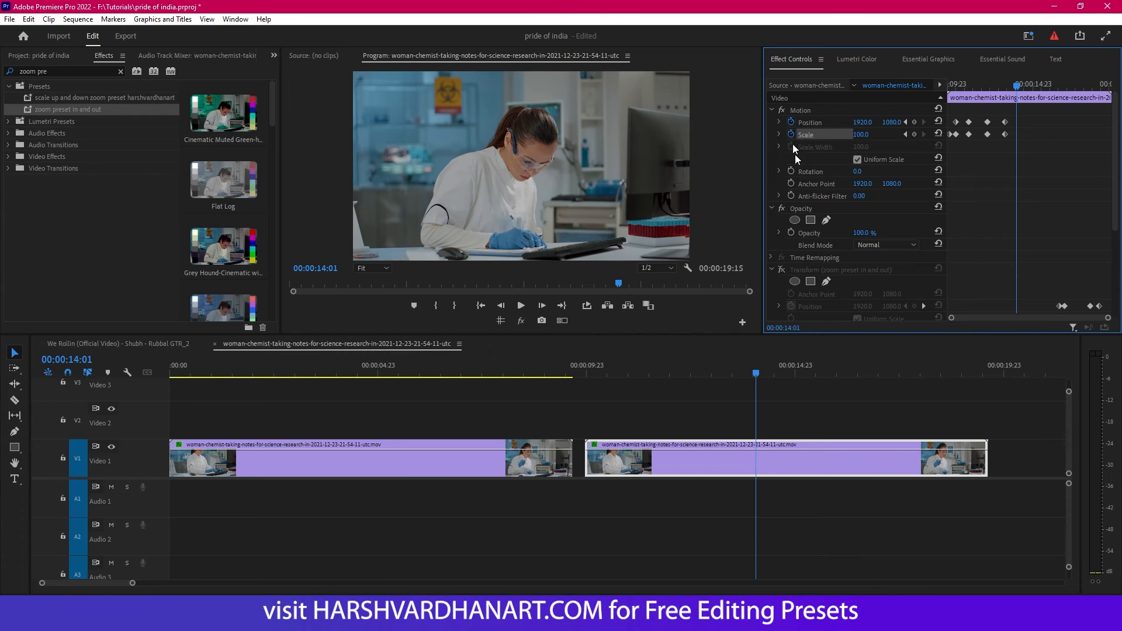
# - Set the first clip's Motion Scale to 136 and its Position to 1812, 928
pyautogui.click(326, 367)
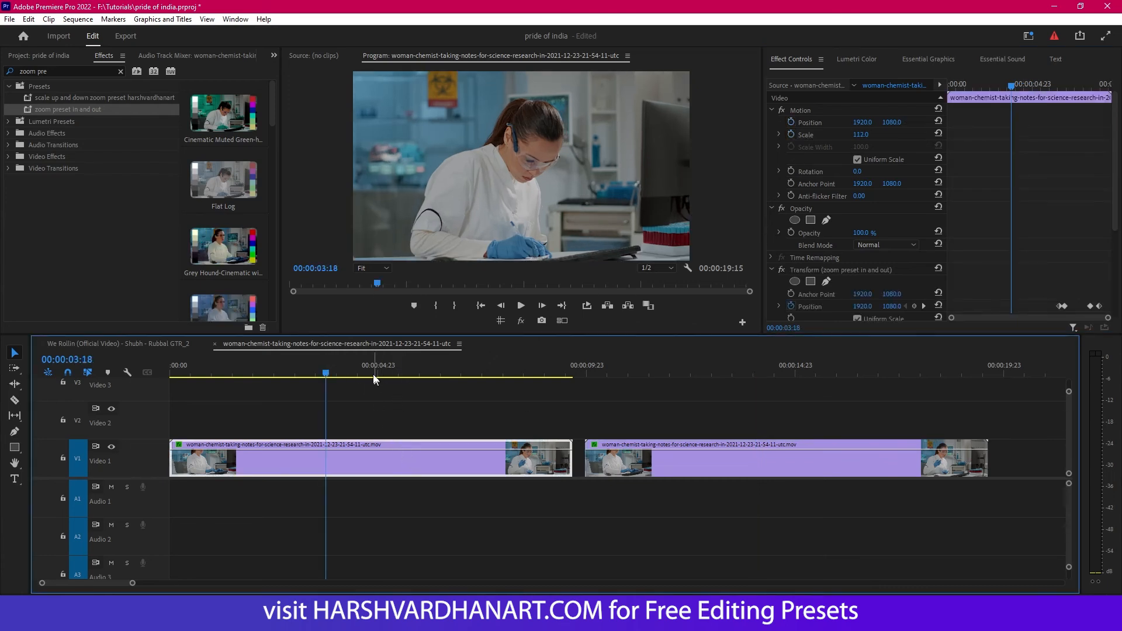
pyautogui.moveTo(863, 135)
pyautogui.mouseDown()
pyautogui.moveTo(829, 124)
pyautogui.moveTo(859, 122)
pyautogui.mouseUp()
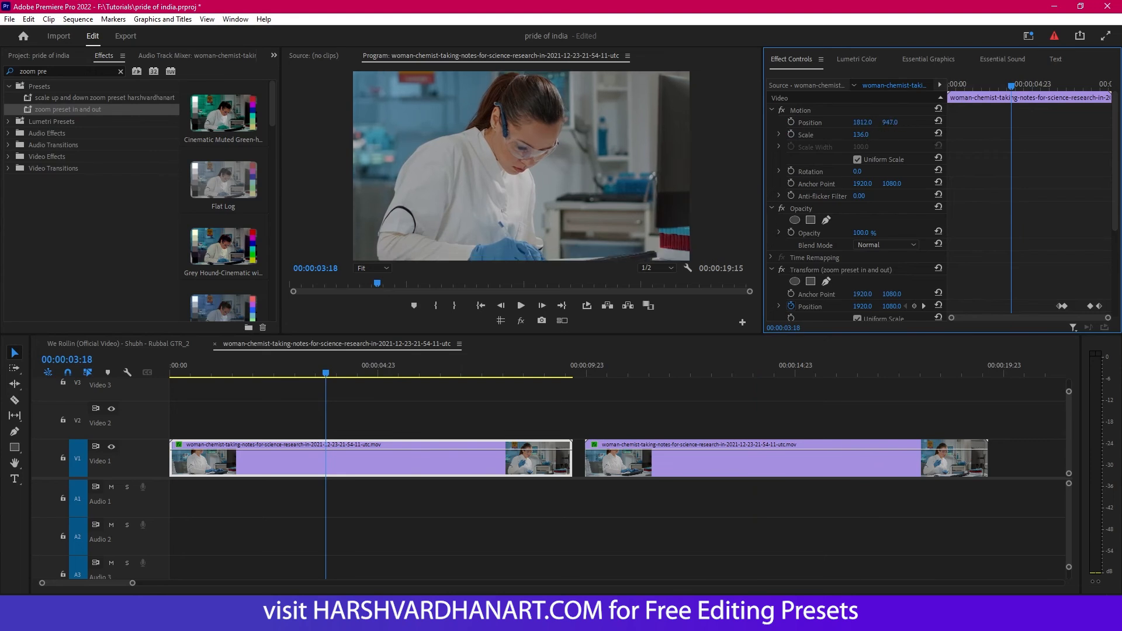
pyautogui.click(994, 86)
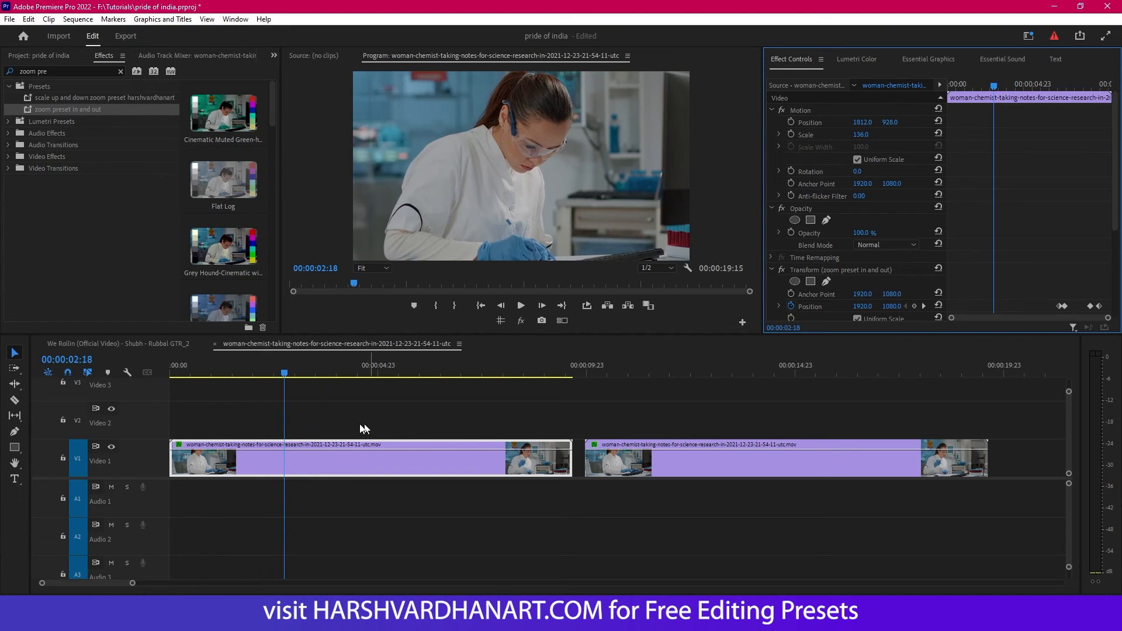
# - Play back the first clip's zoom and select its Transform and Motion effects in turn to compare them
pyautogui.click(417, 363)
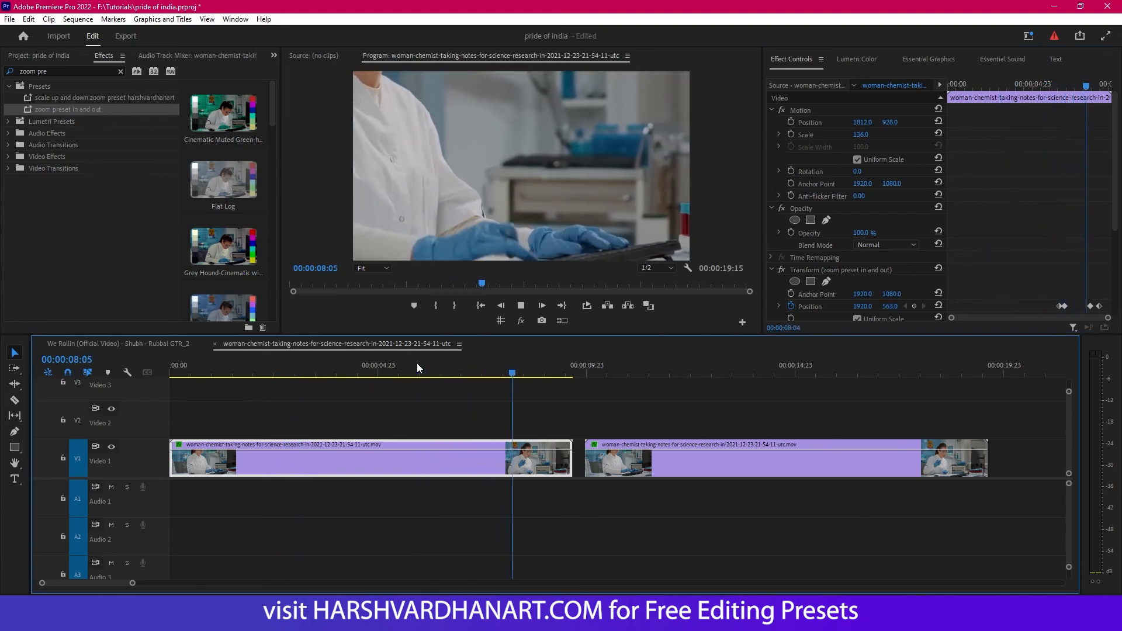
pyautogui.press('space')
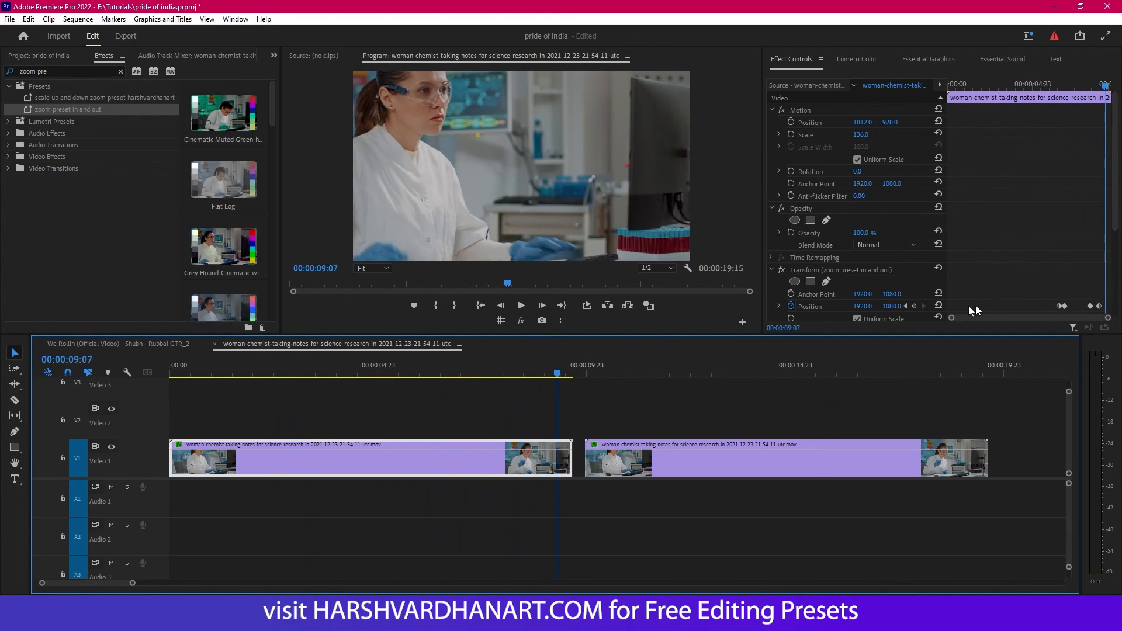
pyautogui.click(868, 270)
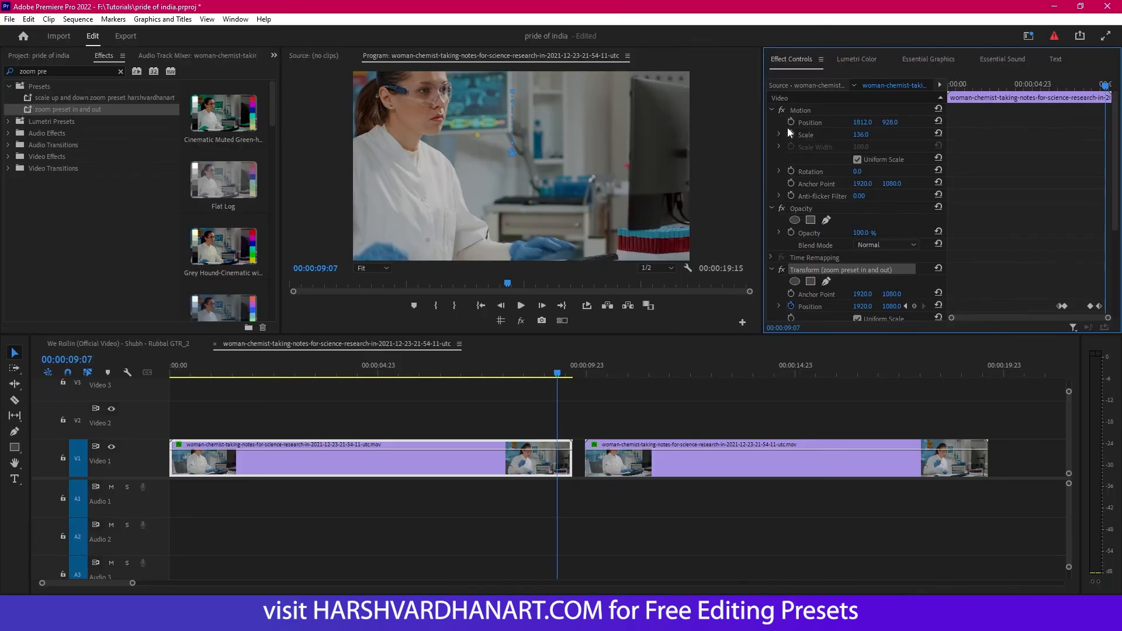
pyautogui.click(826, 110)
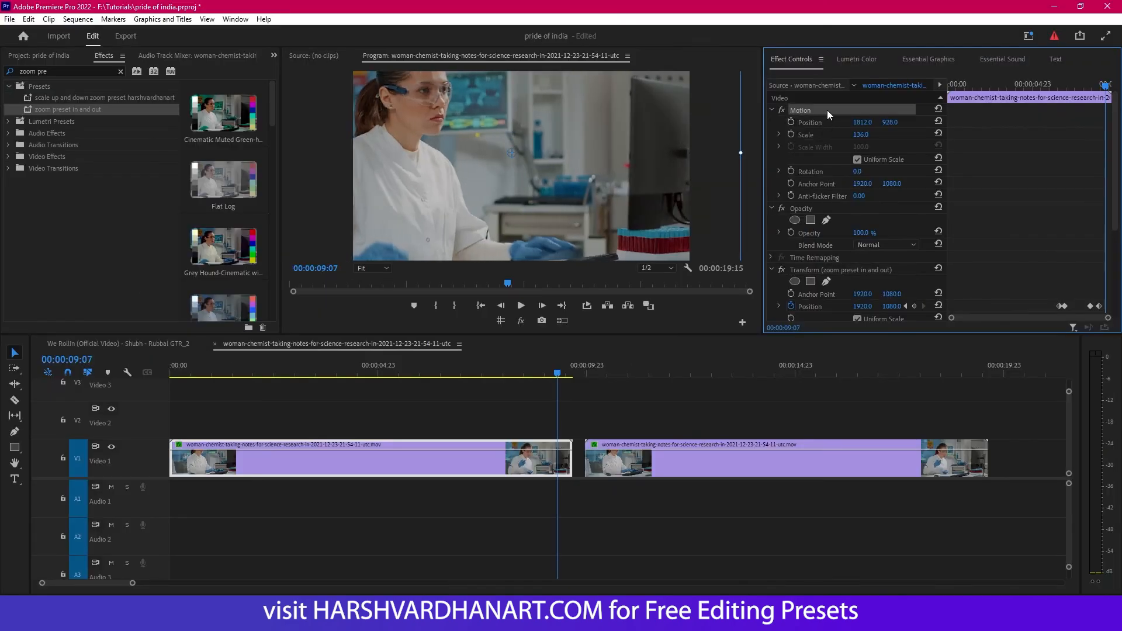